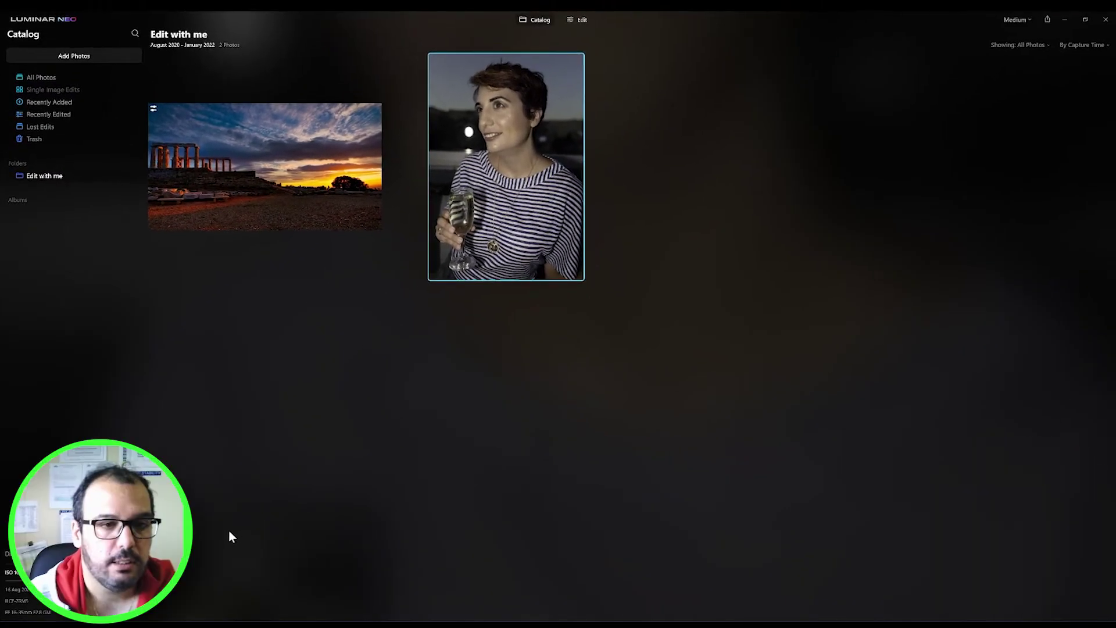
Step: Open the portrait for editing, set the crop ratio to 4:5 and shift the photo down to include the whole head
{"action": "left_click", "coordinate": [581, 19]}
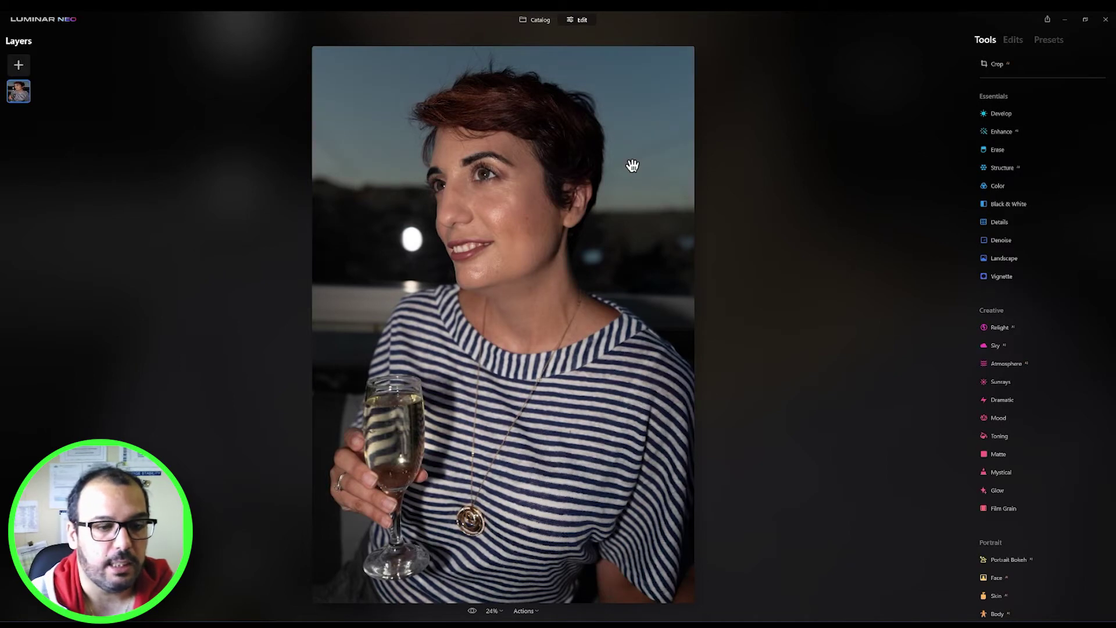
{"action": "left_click", "coordinate": [1013, 63]}
{"action": "left_click", "coordinate": [1038, 103]}
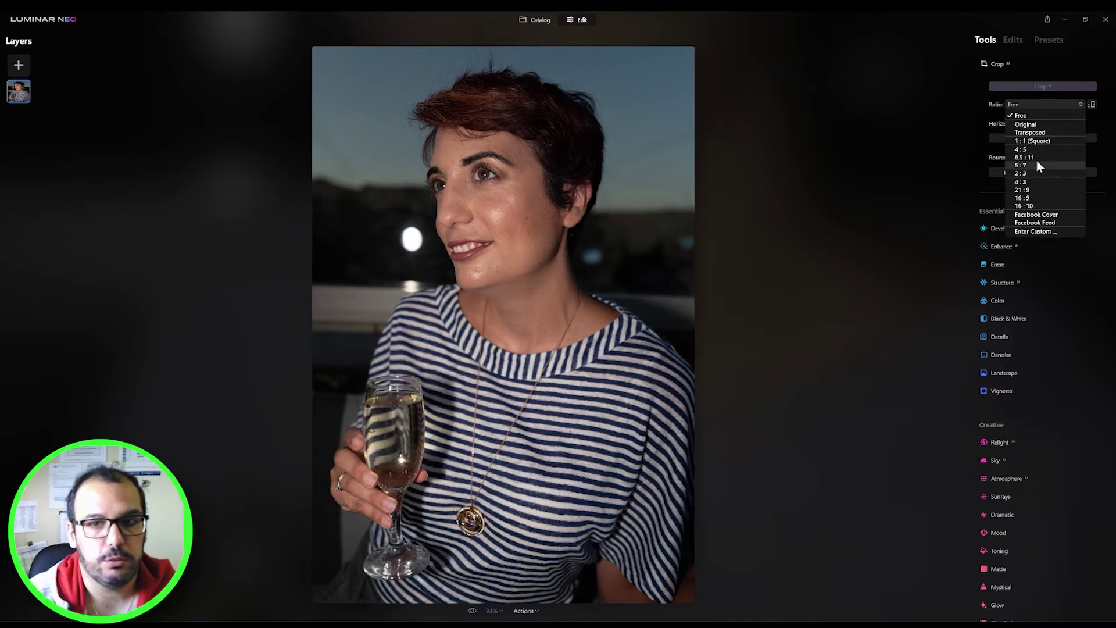
{"action": "left_click", "coordinate": [1035, 149]}
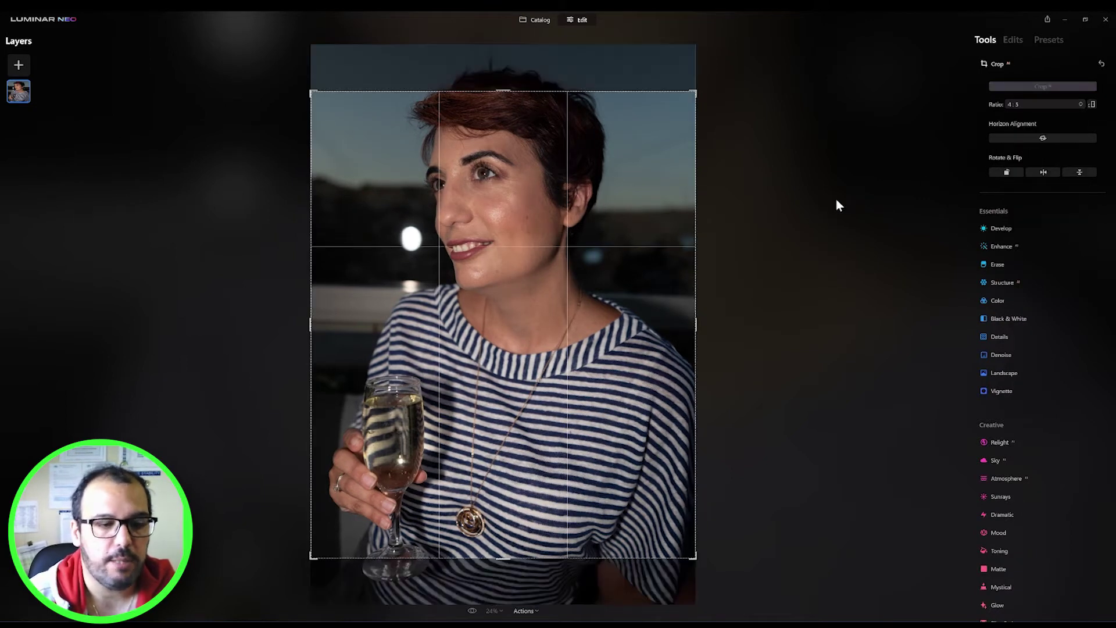
{"action": "left_click_drag", "start_coordinate": [647, 258], "coordinate": [648, 299]}
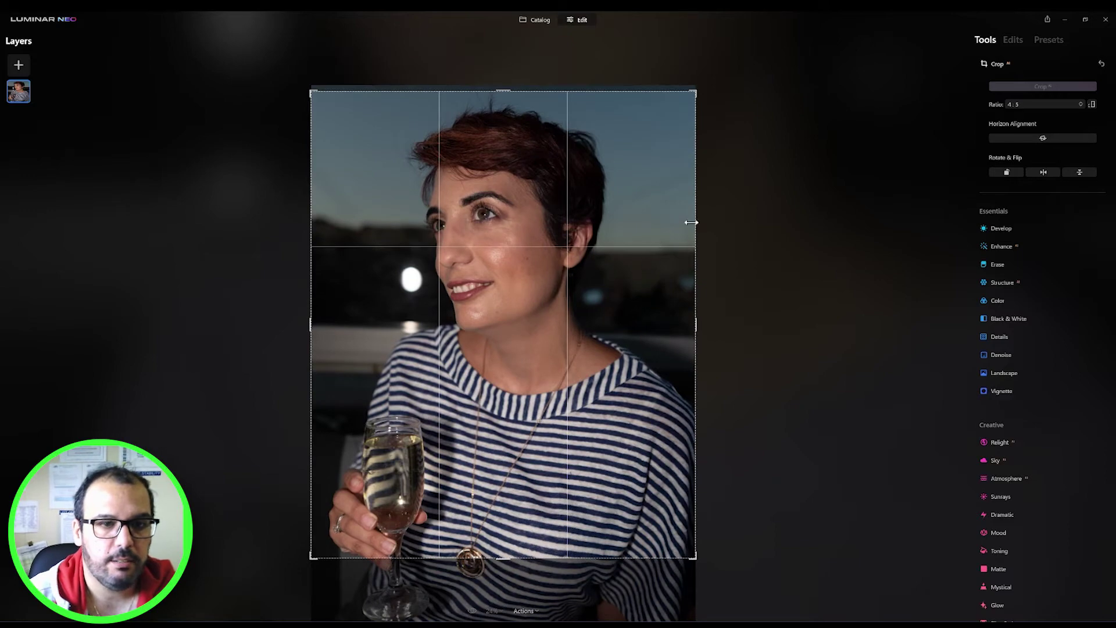
Step: Tilt the portrait slightly clockwise, tighten the crop around the woman's head and upper body, and apply the crop
{"action": "left_click_drag", "start_coordinate": [709, 205], "coordinate": [718, 209]}
{"action": "left_click_drag", "start_coordinate": [678, 323], "coordinate": [582, 323]}
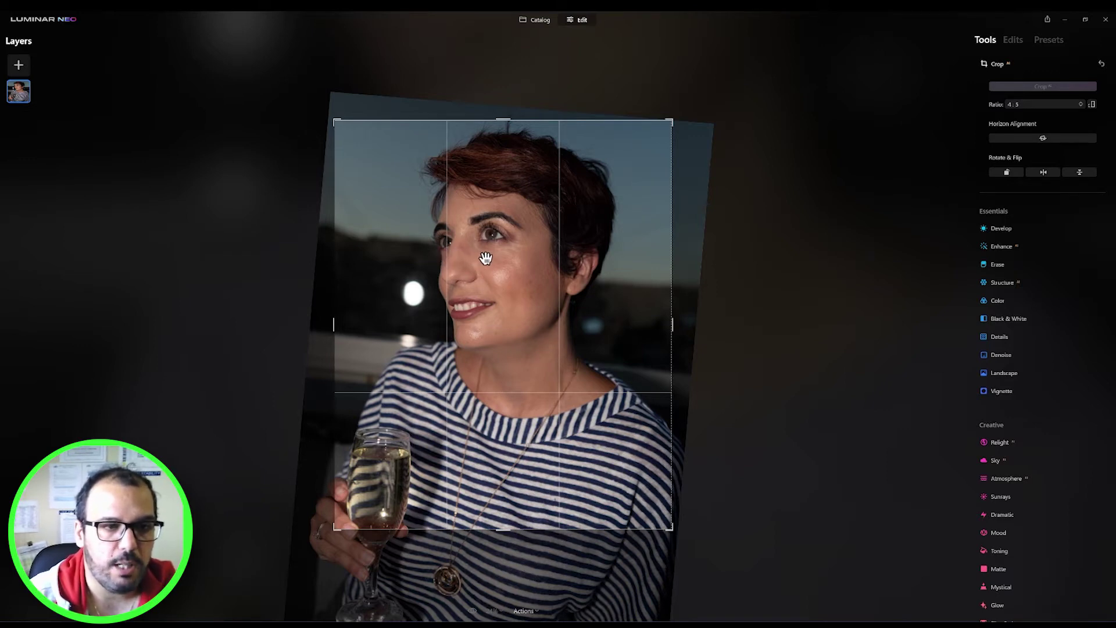
{"action": "left_click_drag", "start_coordinate": [702, 232], "coordinate": [674, 237]}
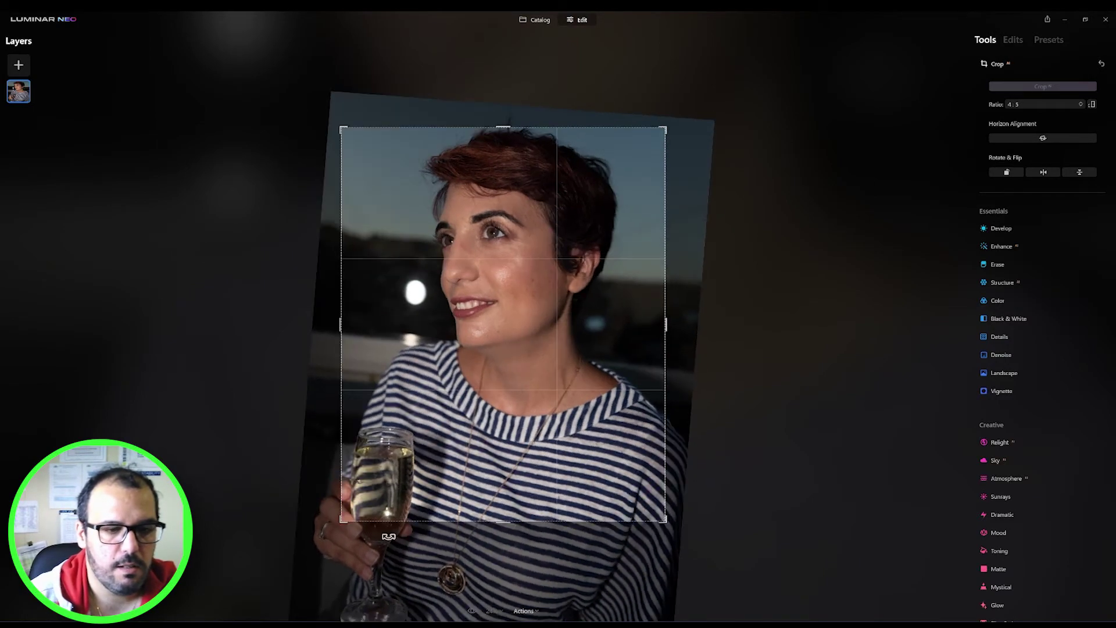
{"action": "left_click_drag", "start_coordinate": [339, 526], "coordinate": [333, 532]}
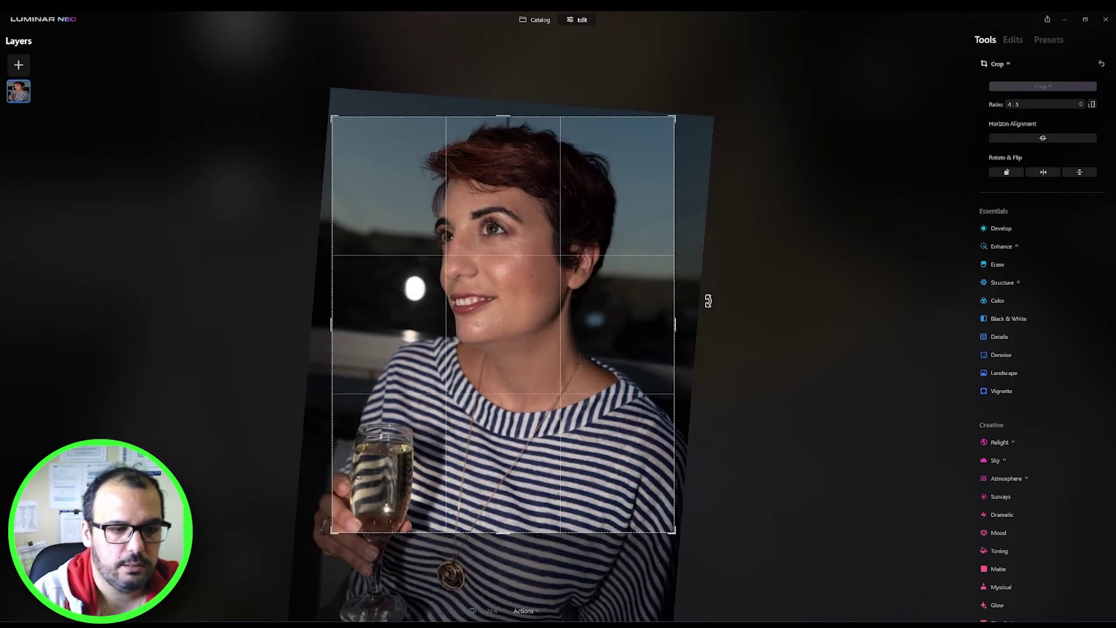
{"action": "key", "text": "Return"}
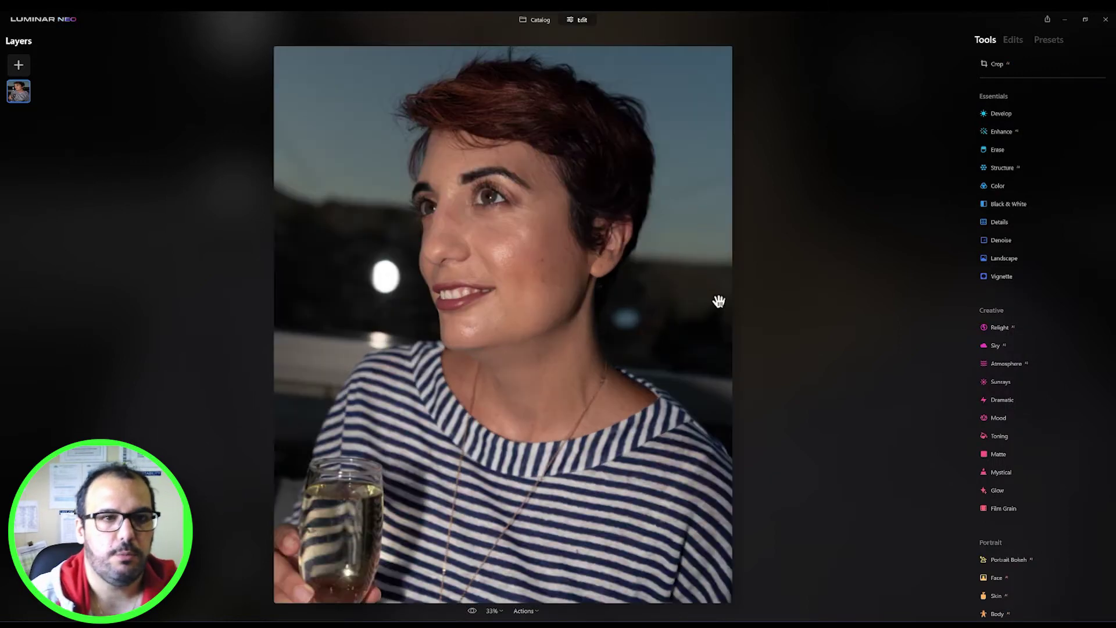
Step: Apply the Soulful preset from the Monochrome collection to the portrait
{"action": "left_click", "coordinate": [1050, 40]}
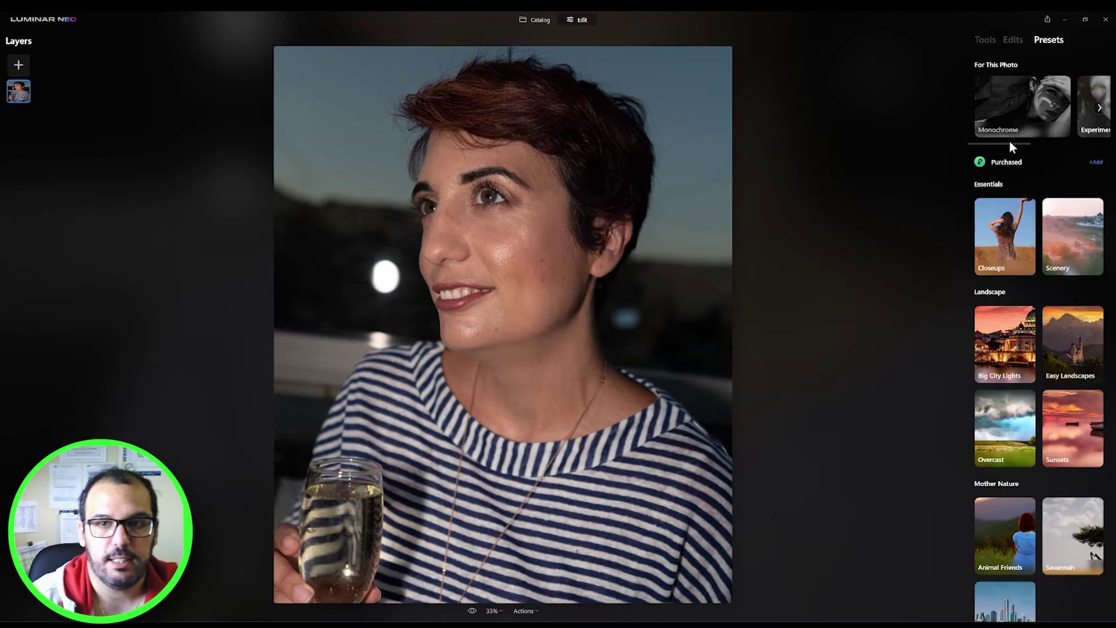
{"action": "mouse_move", "coordinate": [1011, 142]}
{"action": "left_mouse_down"}
{"action": "mouse_move", "coordinate": [1090, 137]}
{"action": "mouse_move", "coordinate": [991, 145]}
{"action": "left_mouse_up"}
{"action": "left_click", "coordinate": [1022, 108]}
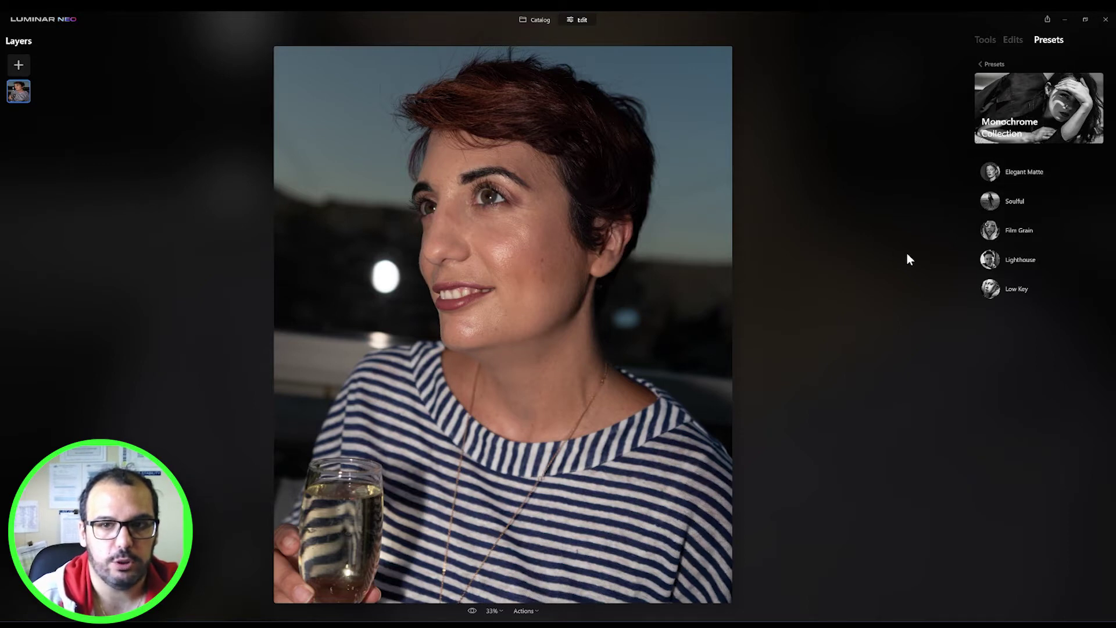
{"action": "left_click", "coordinate": [1030, 200]}
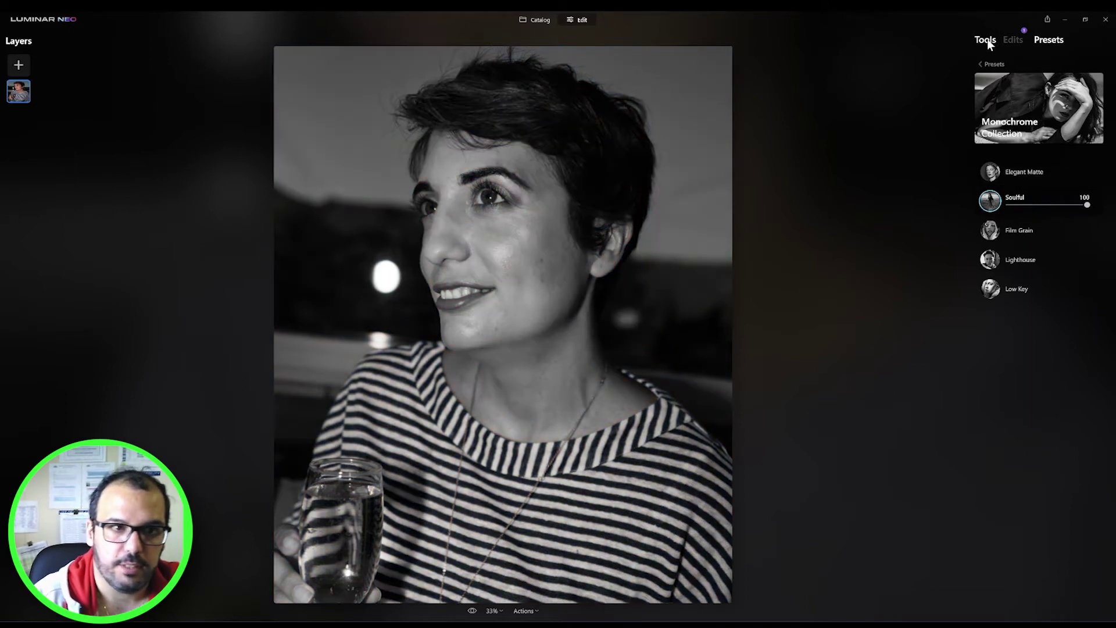
Step: Set Enhance's Accent to 75 and paint its mask over the woman's face, hair and body with a brush size of about 195
{"action": "left_click", "coordinate": [987, 40]}
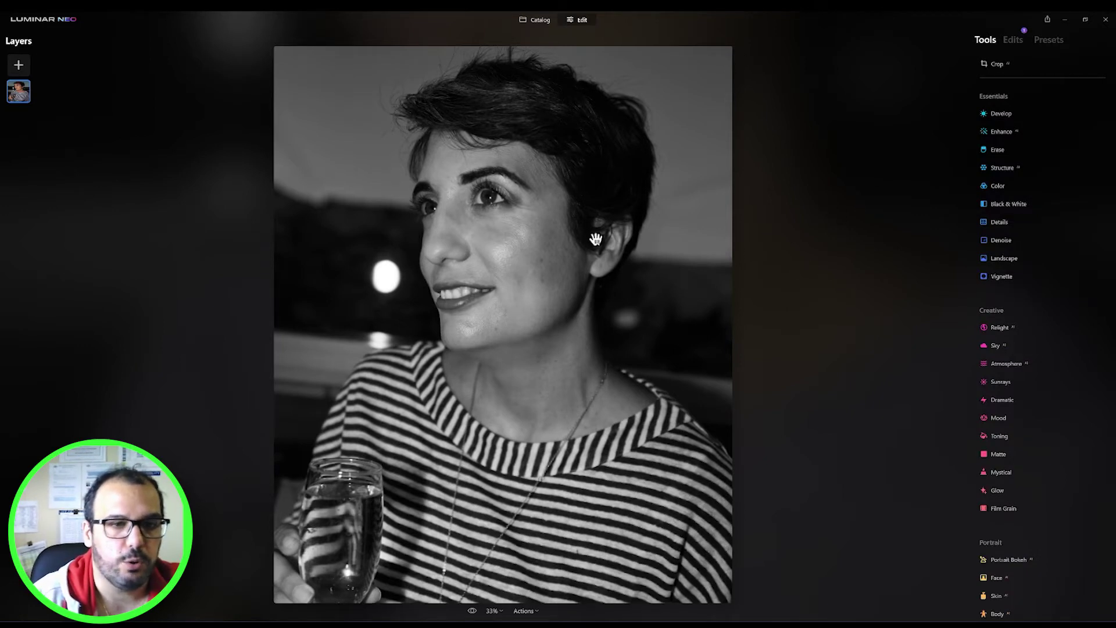
{"action": "left_click", "coordinate": [1002, 131]}
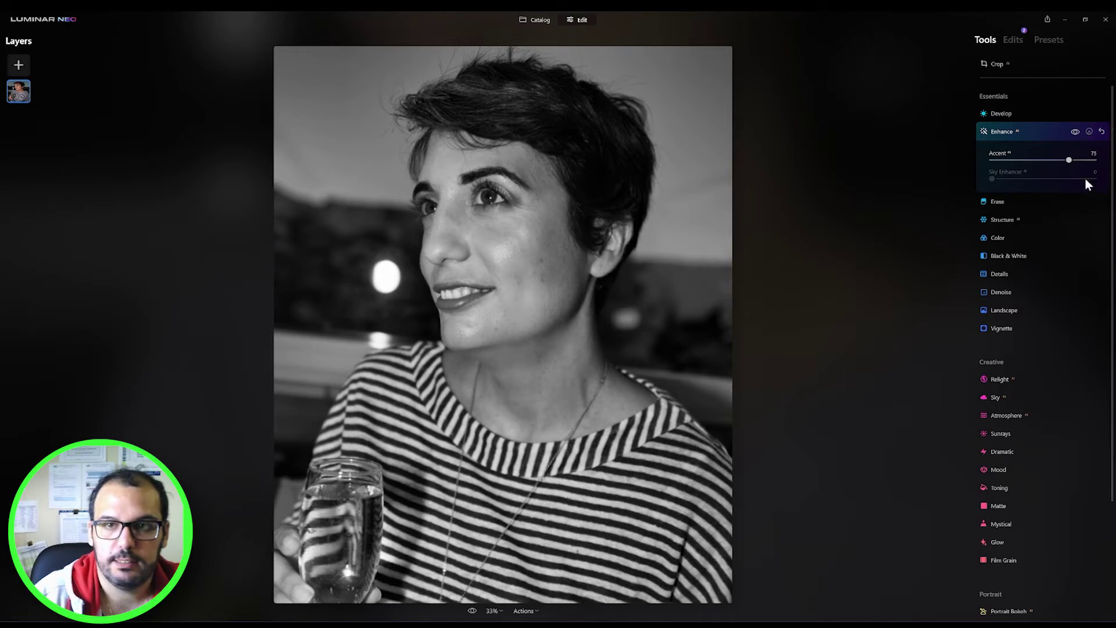
{"action": "left_click", "coordinate": [1088, 132]}
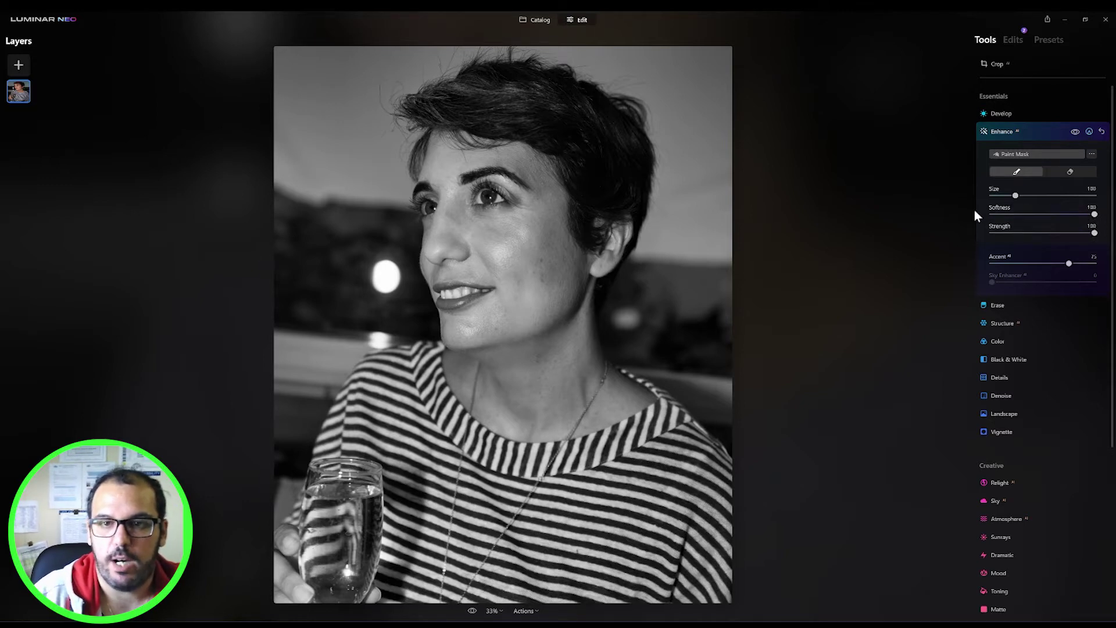
{"action": "left_click", "coordinate": [510, 264]}
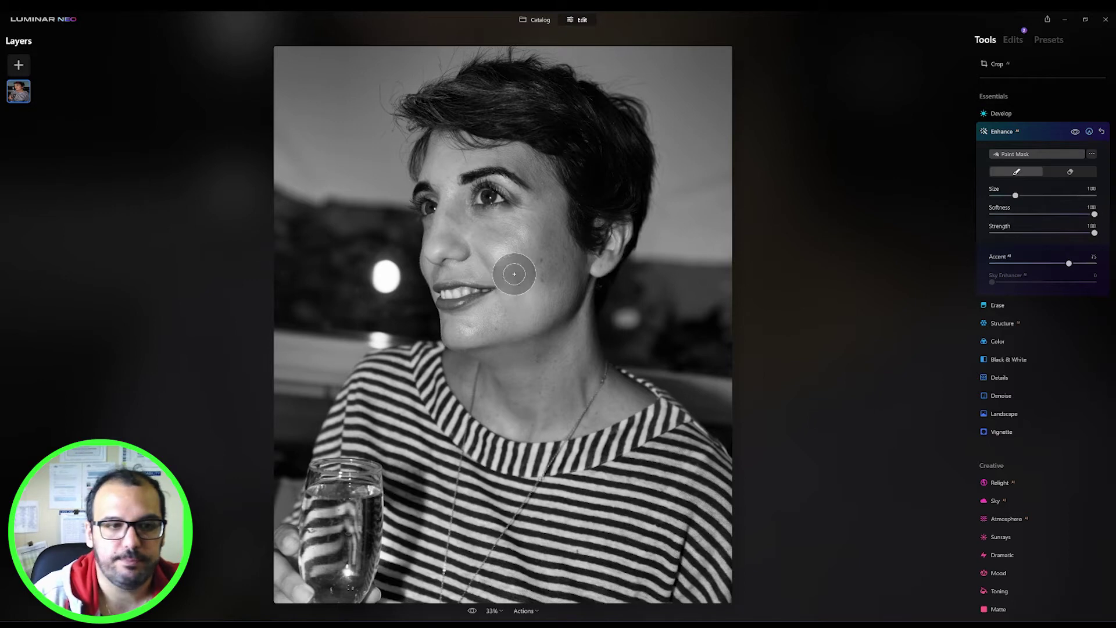
{"action": "left_click_drag", "start_coordinate": [1015, 195], "coordinate": [1041, 195]}
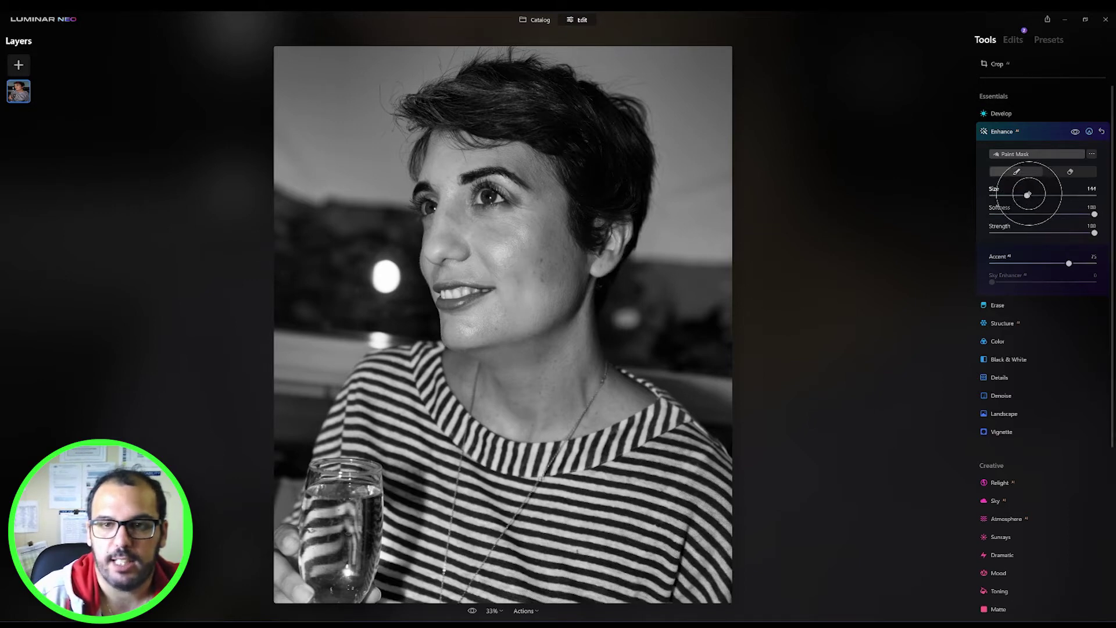
{"action": "left_click", "coordinate": [481, 252]}
{"action": "mouse_move", "coordinate": [503, 180]}
{"action": "left_mouse_down"}
{"action": "mouse_move", "coordinate": [531, 304]}
{"action": "mouse_move", "coordinate": [531, 286]}
{"action": "left_mouse_up"}
{"action": "mouse_move", "coordinate": [571, 160]}
{"action": "left_mouse_down"}
{"action": "mouse_move", "coordinate": [593, 148]}
{"action": "mouse_move", "coordinate": [570, 129]}
{"action": "mouse_move", "coordinate": [473, 105]}
{"action": "left_mouse_up"}
{"action": "mouse_move", "coordinate": [606, 148]}
{"action": "left_mouse_down"}
{"action": "mouse_move", "coordinate": [506, 112]}
{"action": "mouse_move", "coordinate": [465, 153]}
{"action": "mouse_move", "coordinate": [483, 203]}
{"action": "mouse_move", "coordinate": [472, 206]}
{"action": "mouse_move", "coordinate": [465, 253]}
{"action": "mouse_move", "coordinate": [470, 246]}
{"action": "mouse_move", "coordinate": [471, 293]}
{"action": "mouse_move", "coordinate": [481, 280]}
{"action": "mouse_move", "coordinate": [492, 362]}
{"action": "mouse_move", "coordinate": [482, 333]}
{"action": "mouse_move", "coordinate": [290, 573]}
{"action": "mouse_move", "coordinate": [587, 579]}
{"action": "mouse_move", "coordinate": [696, 565]}
{"action": "mouse_move", "coordinate": [716, 576]}
{"action": "mouse_move", "coordinate": [678, 471]}
{"action": "mouse_move", "coordinate": [691, 478]}
{"action": "mouse_move", "coordinate": [695, 504]}
{"action": "mouse_move", "coordinate": [577, 388]}
{"action": "mouse_move", "coordinate": [657, 452]}
{"action": "mouse_move", "coordinate": [557, 367]}
{"action": "mouse_move", "coordinate": [468, 530]}
{"action": "mouse_move", "coordinate": [541, 480]}
{"action": "mouse_move", "coordinate": [447, 535]}
{"action": "mouse_move", "coordinate": [463, 537]}
{"action": "mouse_move", "coordinate": [447, 449]}
{"action": "mouse_move", "coordinate": [528, 333]}
{"action": "mouse_move", "coordinate": [540, 345]}
{"action": "mouse_move", "coordinate": [467, 262]}
{"action": "mouse_move", "coordinate": [472, 279]}
{"action": "mouse_move", "coordinate": [461, 128]}
{"action": "mouse_move", "coordinate": [495, 116]}
{"action": "mouse_move", "coordinate": [598, 135]}
{"action": "mouse_move", "coordinate": [620, 151]}
{"action": "mouse_move", "coordinate": [444, 111]}
{"action": "mouse_move", "coordinate": [405, 121]}
{"action": "mouse_move", "coordinate": [412, 171]}
{"action": "mouse_move", "coordinate": [437, 207]}
{"action": "mouse_move", "coordinate": [459, 100]}
{"action": "mouse_move", "coordinate": [490, 99]}
{"action": "left_mouse_up"}
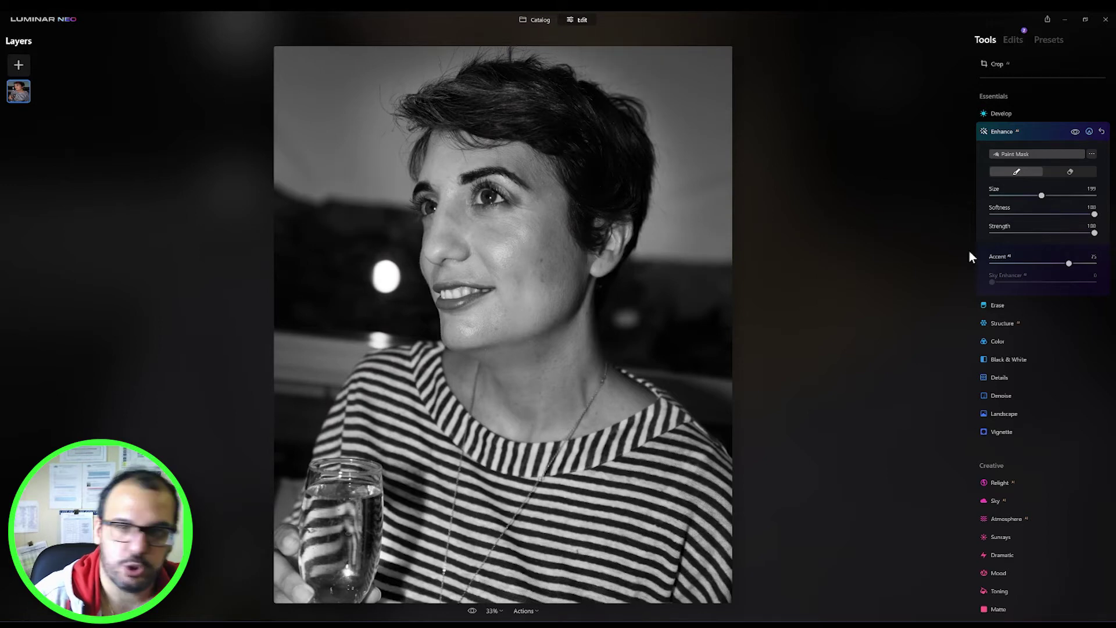
Step: Erase the Enhance mask spill around the head and hair with size 125 and softness about 55
{"action": "left_click", "coordinate": [1073, 172]}
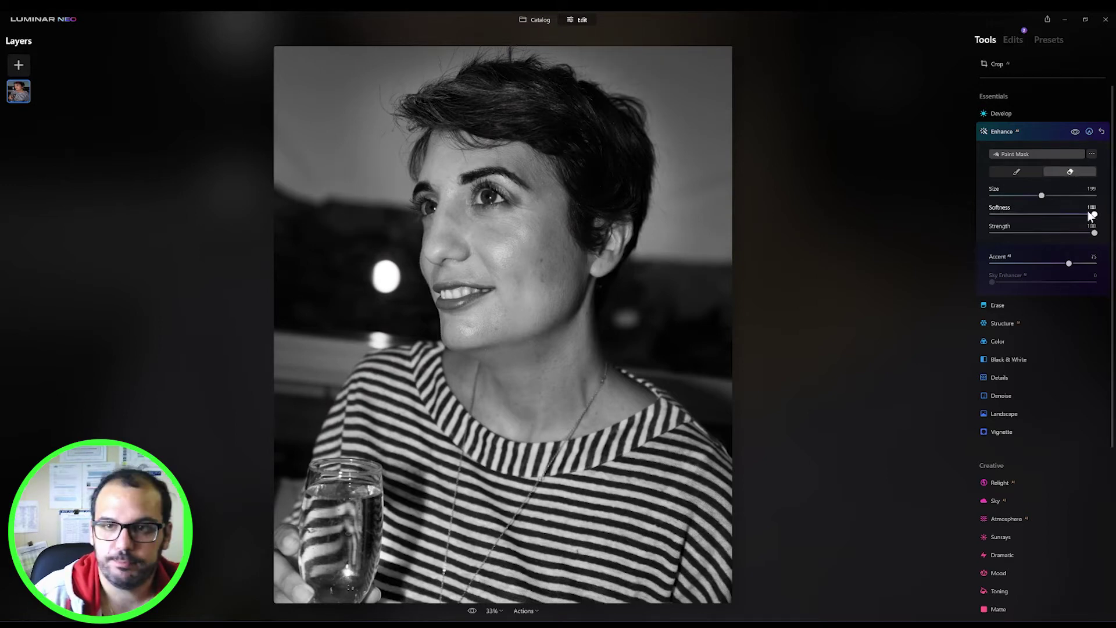
{"action": "left_click_drag", "start_coordinate": [1039, 197], "coordinate": [1022, 195]}
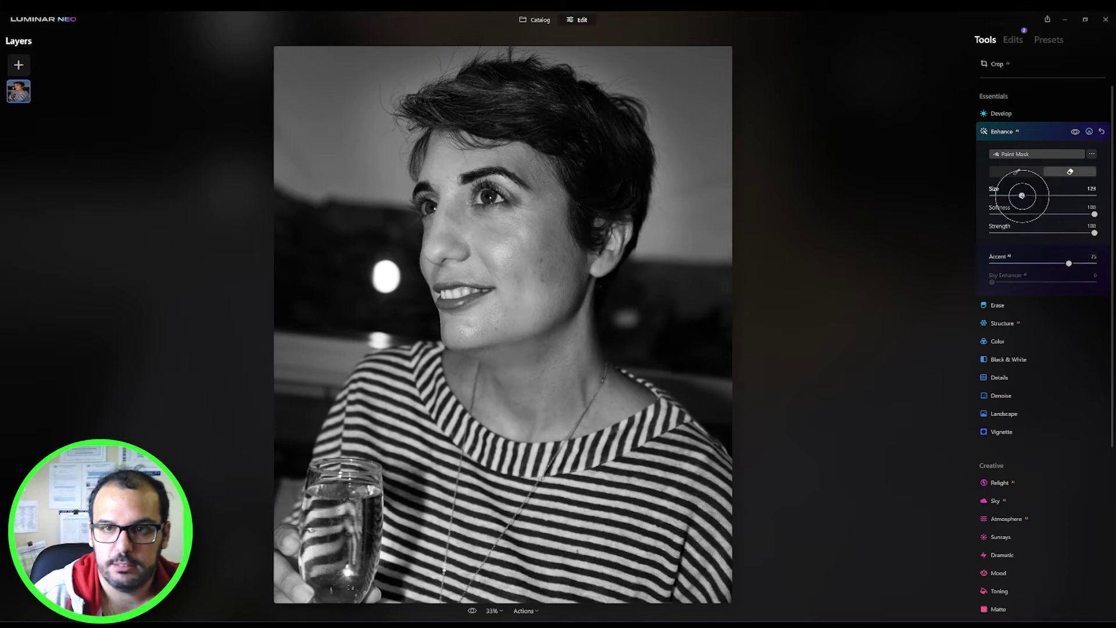
{"action": "left_click_drag", "start_coordinate": [1095, 213], "coordinate": [1049, 214]}
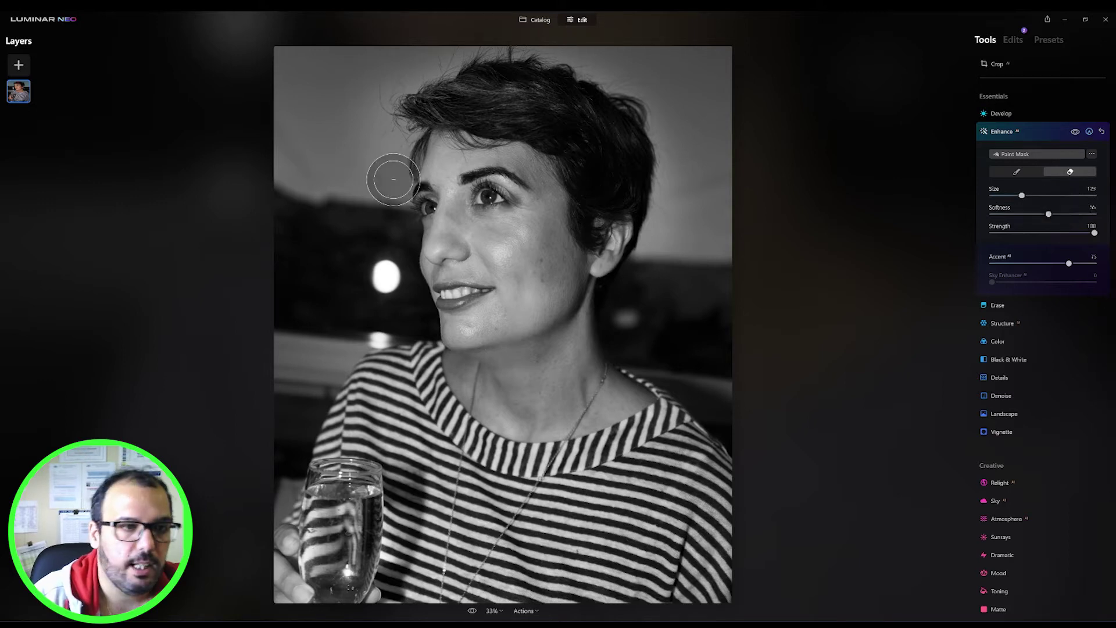
{"action": "left_click", "coordinate": [388, 194]}
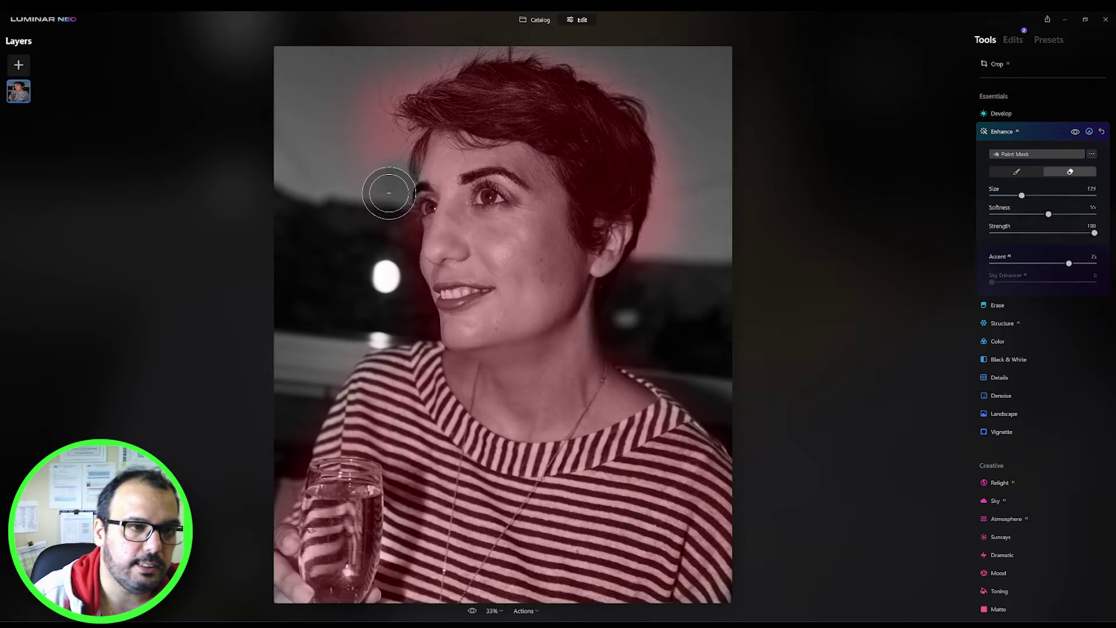
{"action": "mouse_move", "coordinate": [389, 194]}
{"action": "left_mouse_down"}
{"action": "mouse_move", "coordinate": [376, 157]}
{"action": "mouse_move", "coordinate": [353, 187]}
{"action": "mouse_move", "coordinate": [347, 135]}
{"action": "left_mouse_up"}
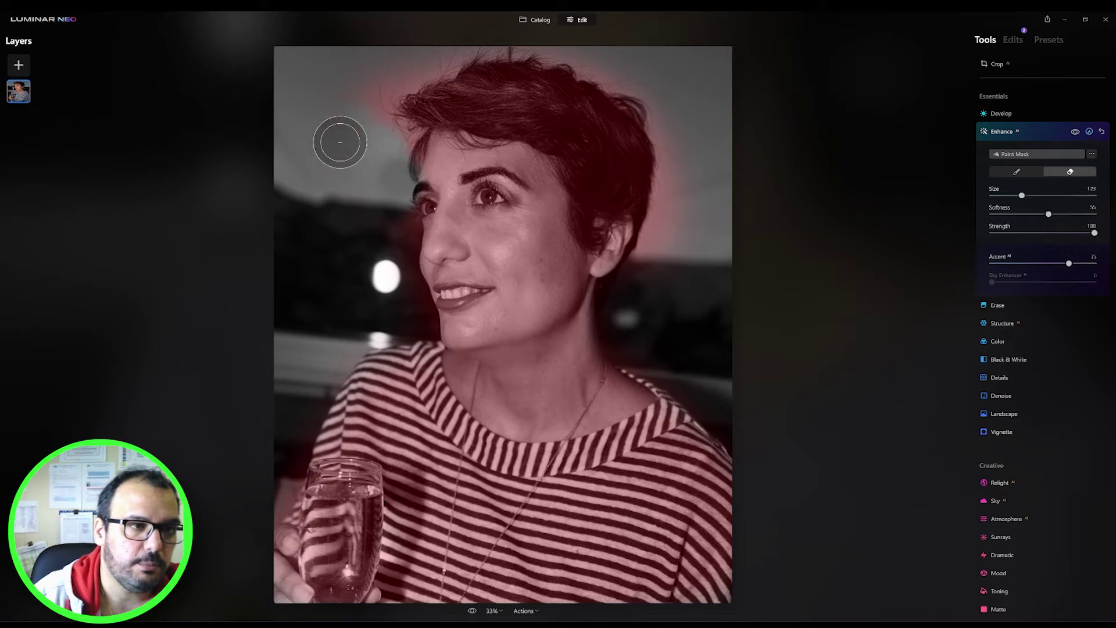
{"action": "mouse_move", "coordinate": [340, 142]}
{"action": "left_mouse_down"}
{"action": "mouse_move", "coordinate": [355, 79]}
{"action": "mouse_move", "coordinate": [394, 135]}
{"action": "mouse_move", "coordinate": [620, 69]}
{"action": "mouse_move", "coordinate": [635, 86]}
{"action": "mouse_move", "coordinate": [608, 64]}
{"action": "left_mouse_up"}
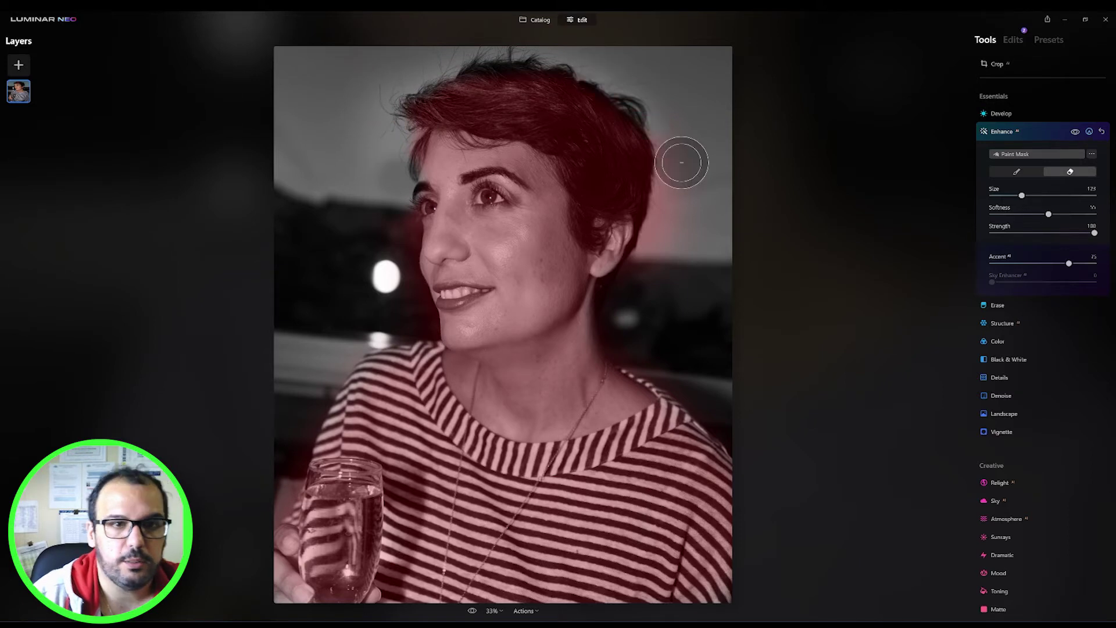
{"action": "mouse_move", "coordinate": [682, 163]}
{"action": "left_mouse_down"}
{"action": "mouse_move", "coordinate": [663, 239]}
{"action": "mouse_move", "coordinate": [668, 174]}
{"action": "mouse_move", "coordinate": [650, 259]}
{"action": "left_mouse_up"}
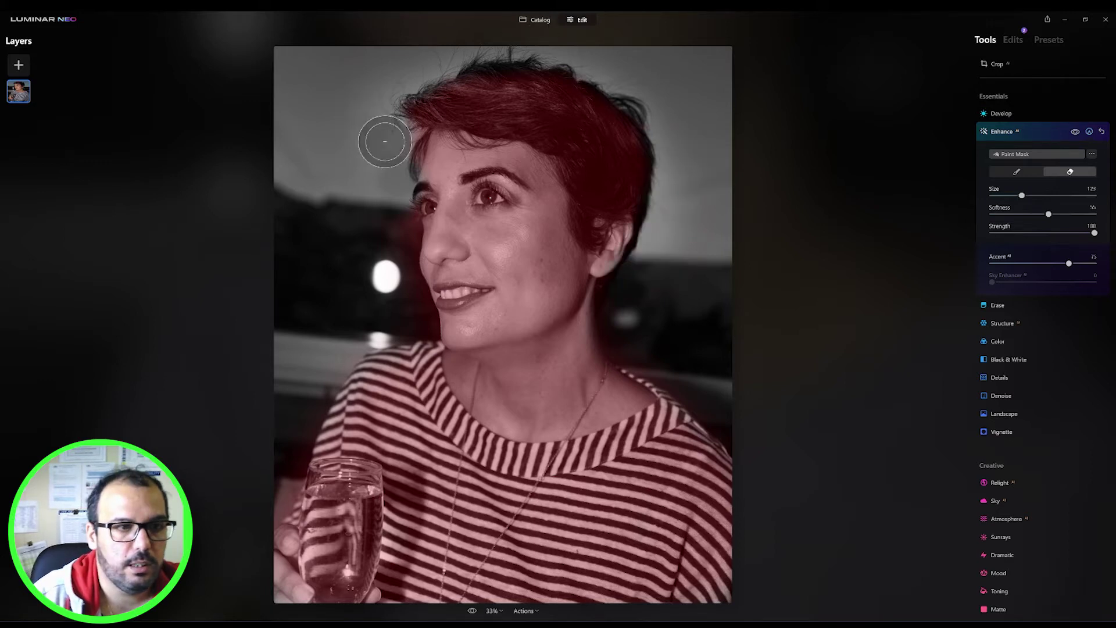
Step: Refine the Enhance mask at brush size about 56, erasing beside the forehead and repainting the hair behind the ear
{"action": "left_click_drag", "start_coordinate": [1022, 196], "coordinate": [1005, 196]}
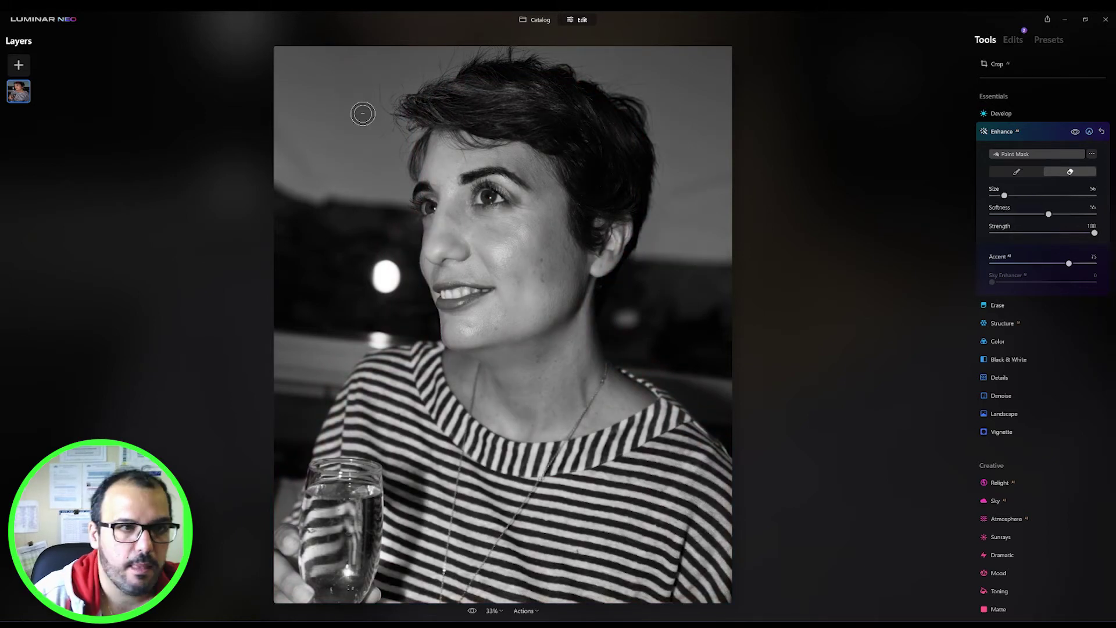
{"action": "left_click", "coordinate": [411, 135]}
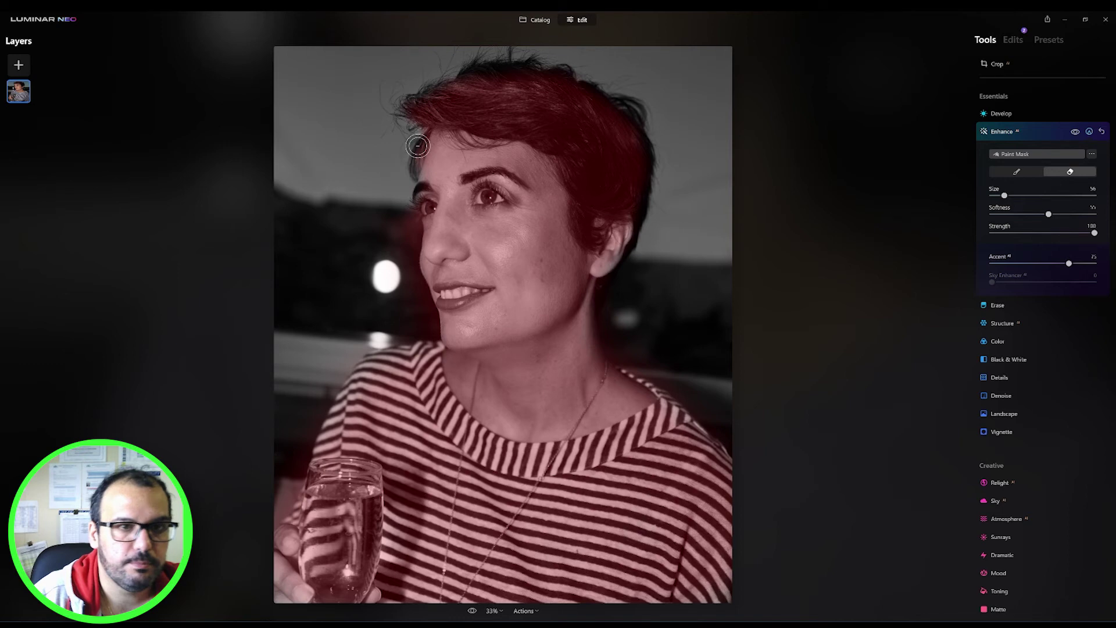
{"action": "left_click", "coordinate": [1018, 171]}
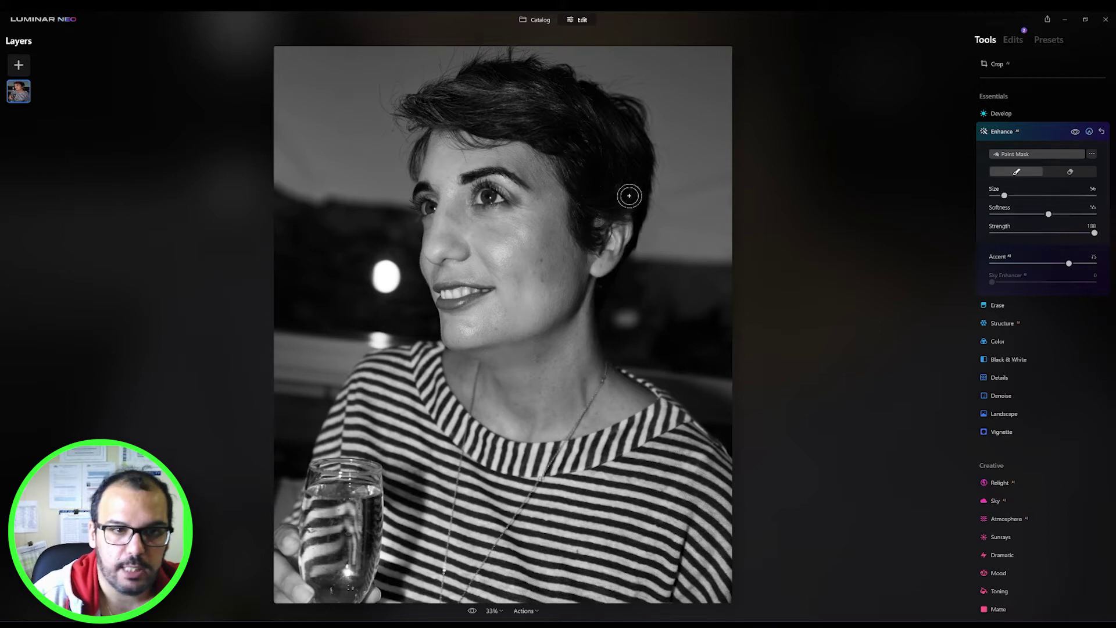
{"action": "left_click_drag", "start_coordinate": [630, 195], "coordinate": [618, 249]}
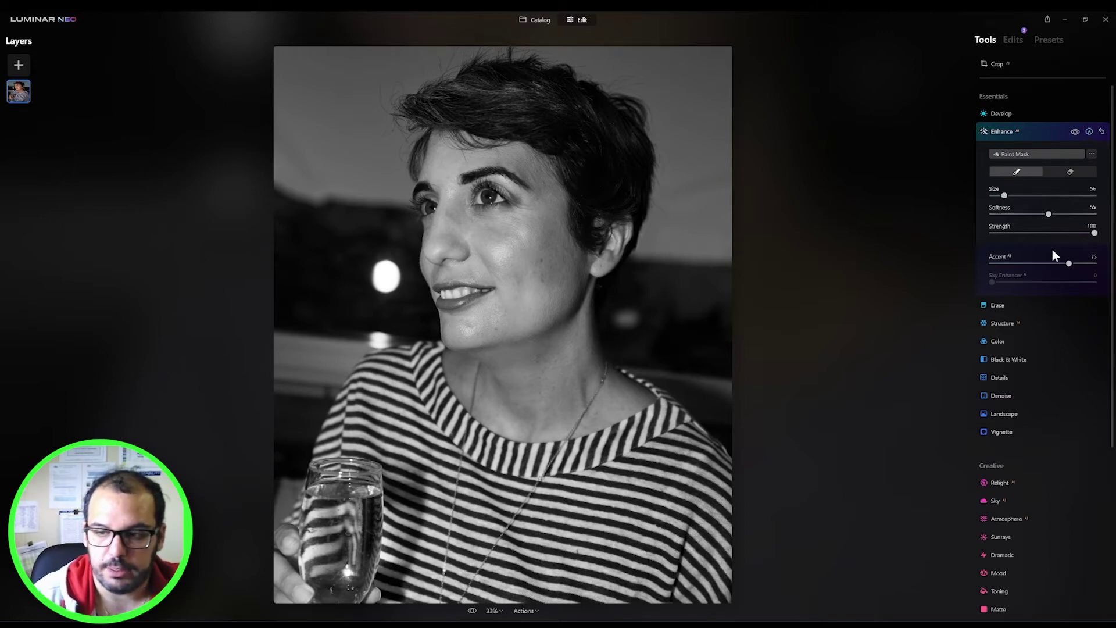
{"action": "left_click", "coordinate": [1035, 133]}
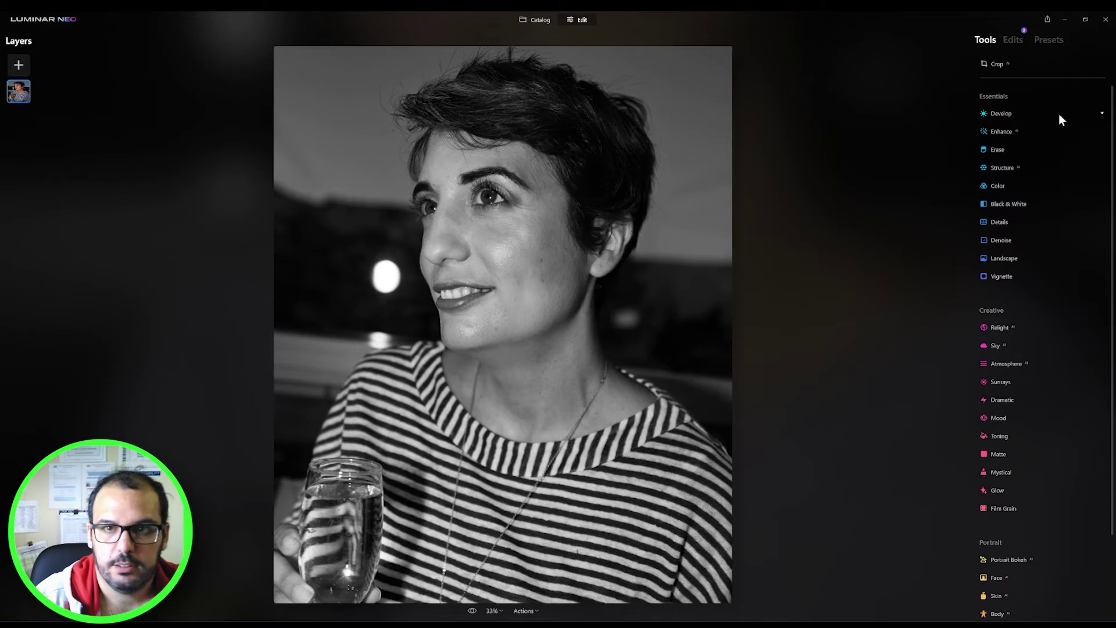
Step: In Develop, set Exposure to -2.03, Highlights to -79 and Shadows to -40
{"action": "left_click", "coordinate": [1022, 114]}
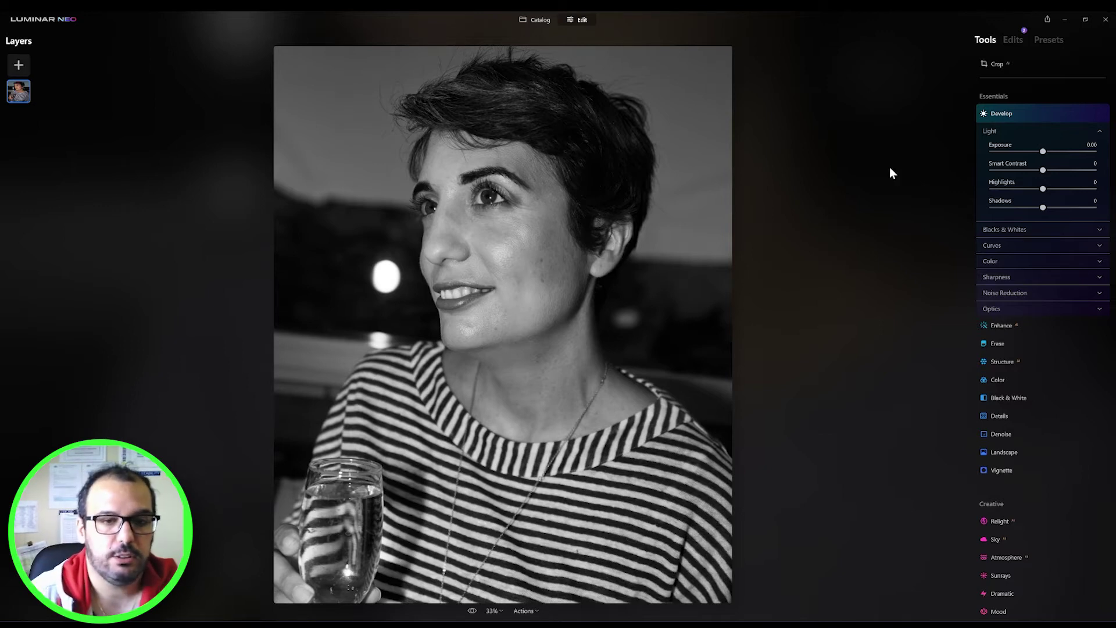
{"action": "left_click_drag", "start_coordinate": [1045, 152], "coordinate": [1023, 153]}
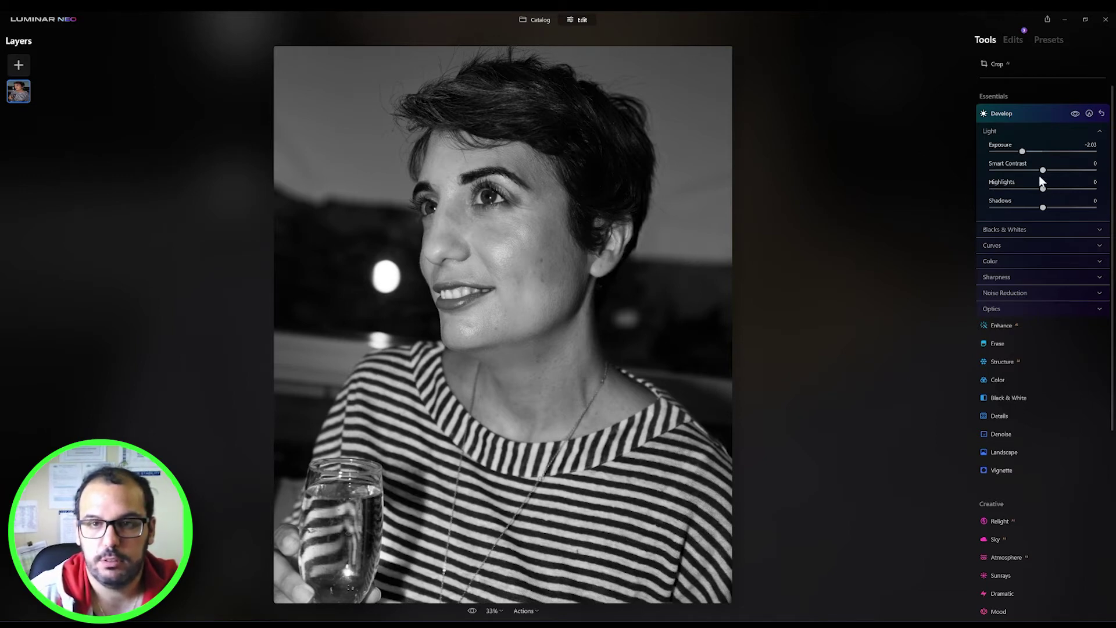
{"action": "left_click_drag", "start_coordinate": [1008, 194], "coordinate": [1002, 193]}
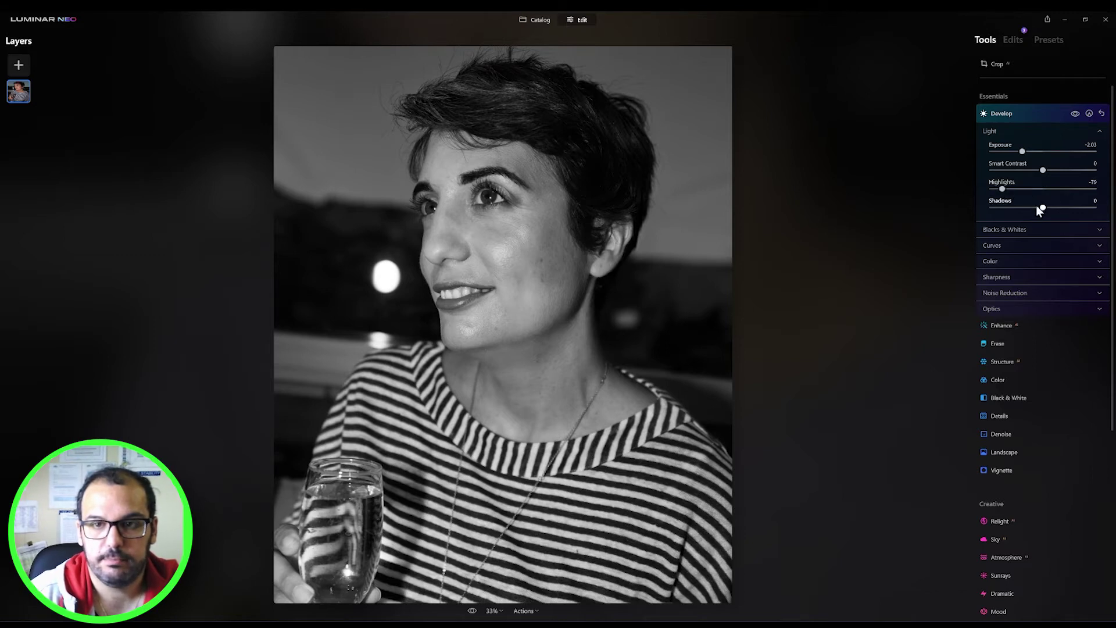
{"action": "left_click_drag", "start_coordinate": [1042, 210], "coordinate": [1023, 209]}
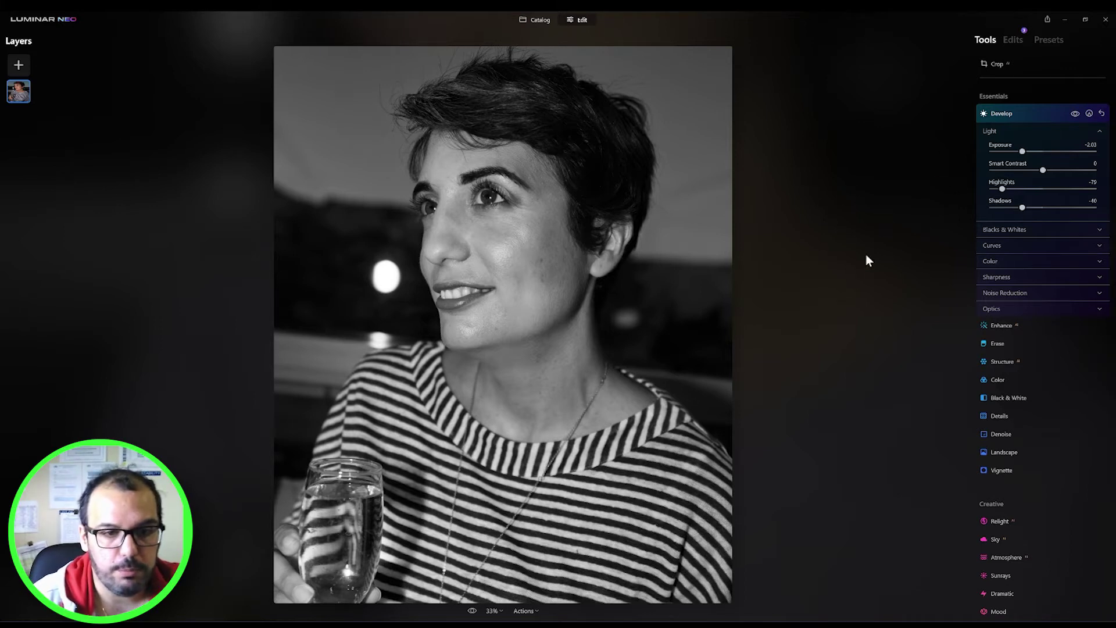
Step: Fill the Develop mask and set its eraser to size about 104, softness 96 and strength 40
{"action": "left_click", "coordinate": [1090, 115]}
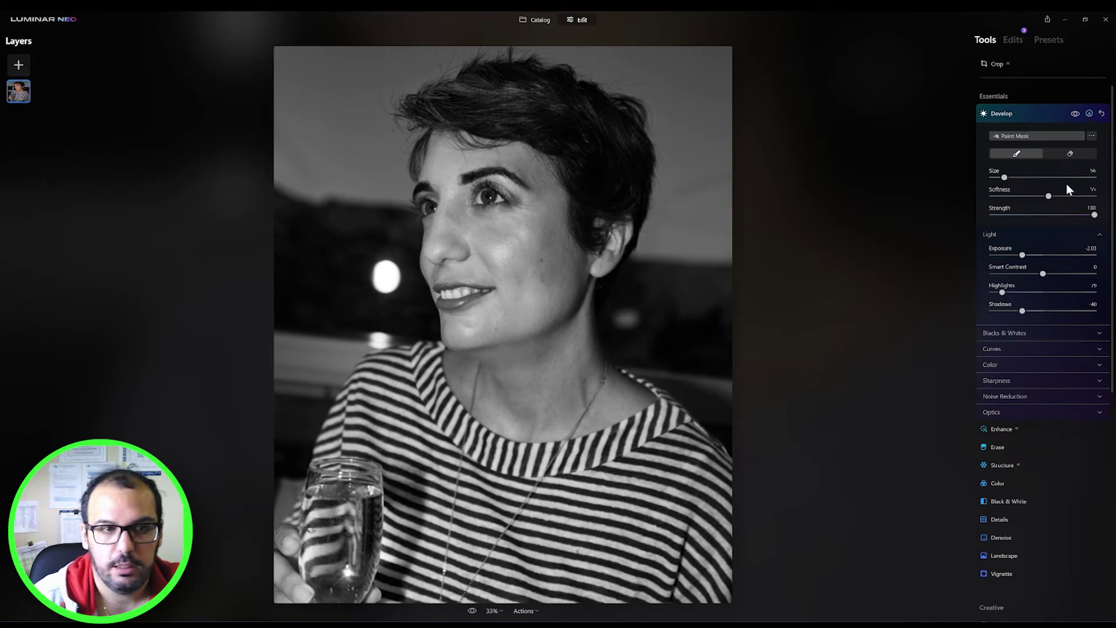
{"action": "left_click", "coordinate": [1089, 135]}
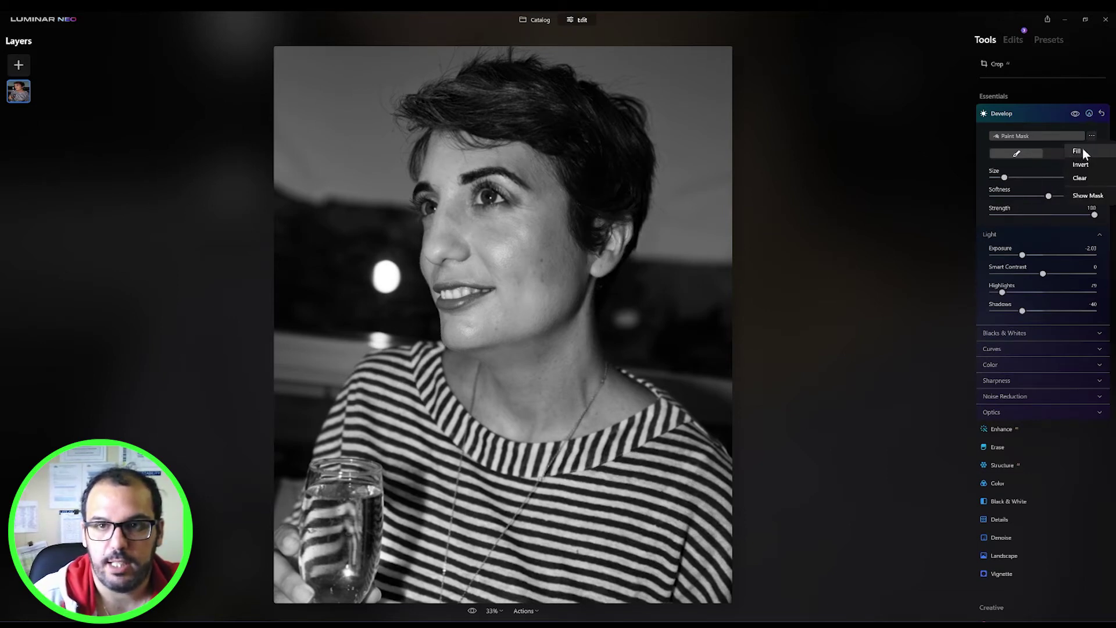
{"action": "left_click", "coordinate": [1079, 151]}
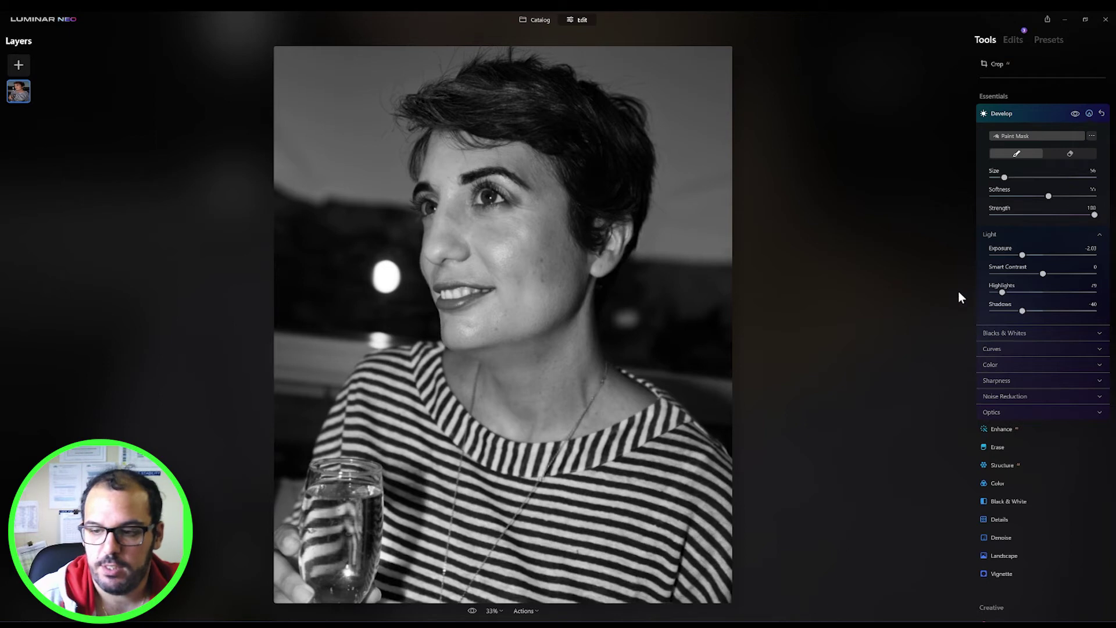
{"action": "left_click", "coordinate": [1062, 150]}
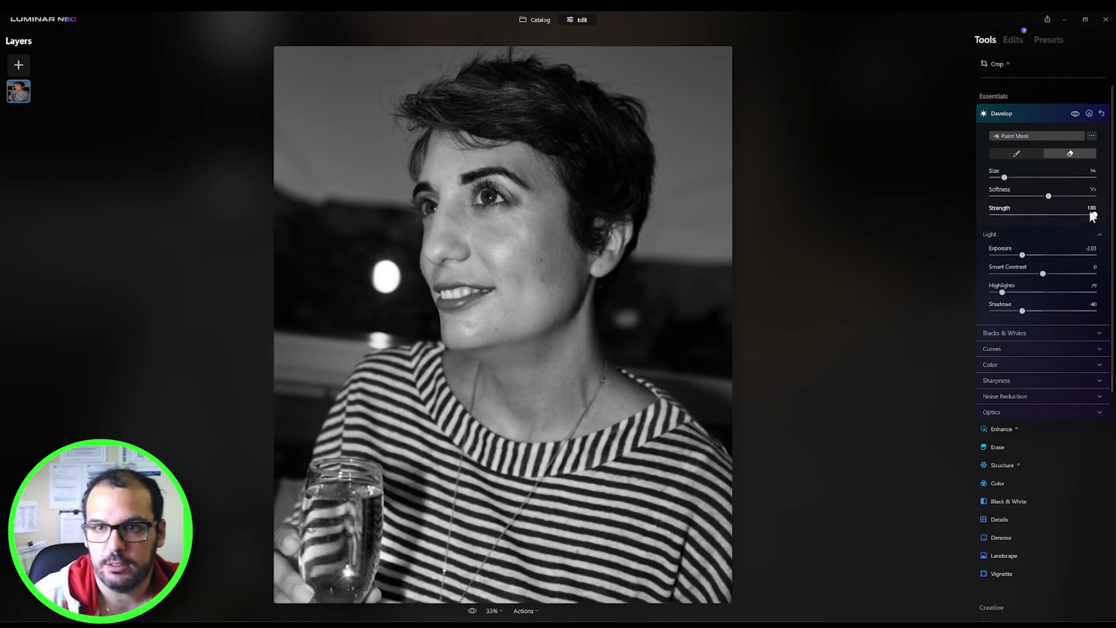
{"action": "left_click_drag", "start_coordinate": [1095, 214], "coordinate": [1081, 196]}
{"action": "left_click_drag", "start_coordinate": [1006, 177], "coordinate": [1017, 177]}
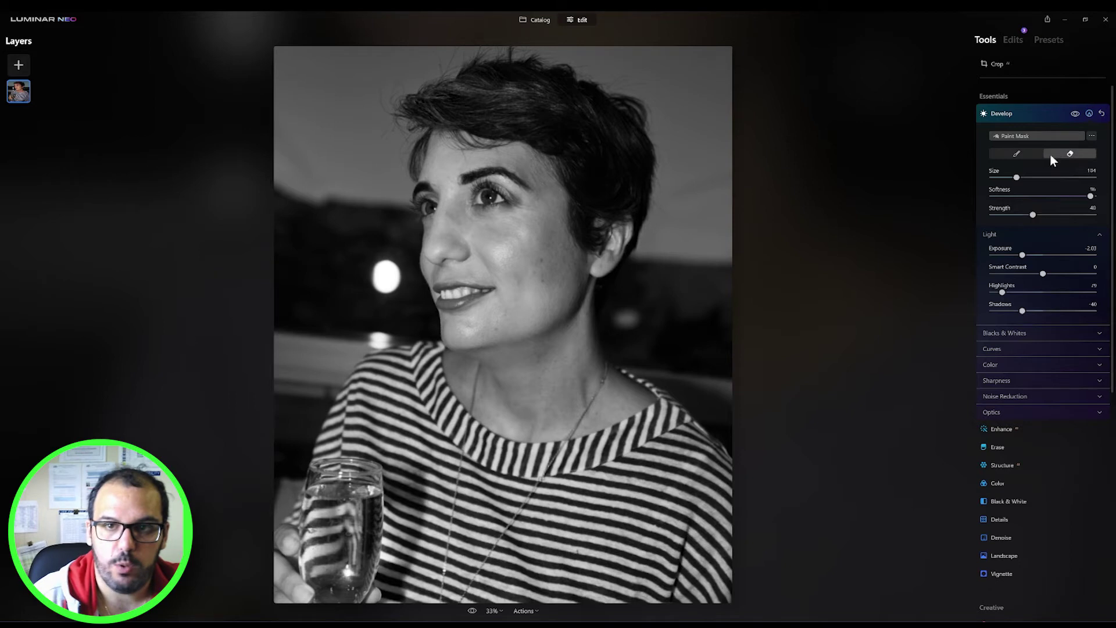
Step: Erase the Develop mask over the woman's face, hair and upper body
{"action": "left_click_drag", "start_coordinate": [526, 247], "coordinate": [541, 256]}
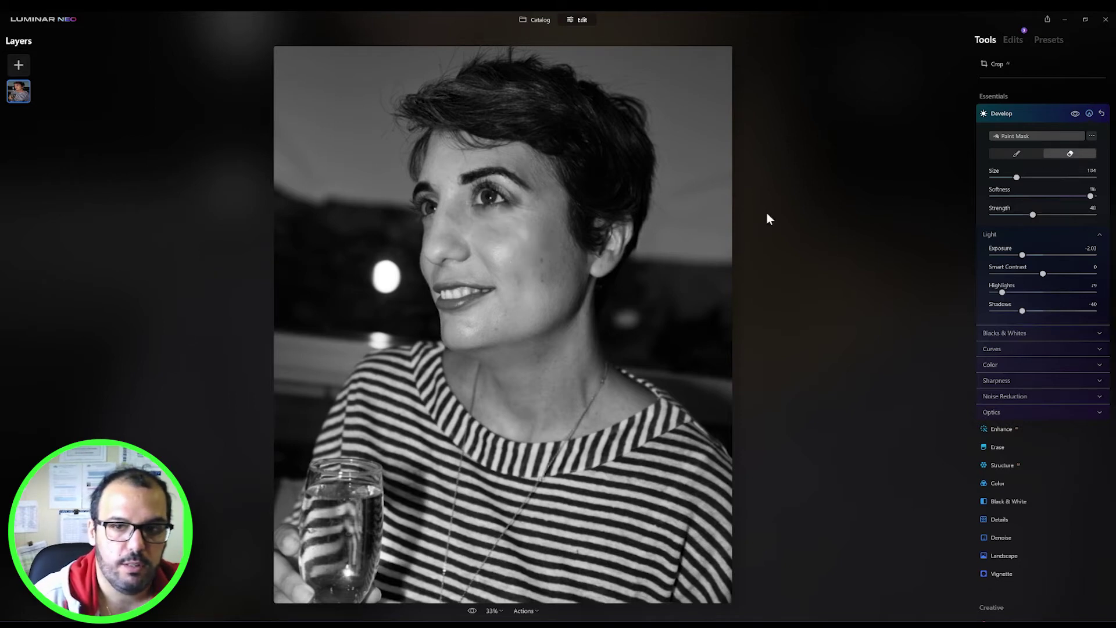
{"action": "mouse_move", "coordinate": [508, 219]}
{"action": "left_mouse_down"}
{"action": "mouse_move", "coordinate": [525, 253]}
{"action": "mouse_move", "coordinate": [529, 209]}
{"action": "mouse_move", "coordinate": [530, 242]}
{"action": "mouse_move", "coordinate": [607, 174]}
{"action": "mouse_move", "coordinate": [601, 242]}
{"action": "mouse_move", "coordinate": [610, 212]}
{"action": "mouse_move", "coordinate": [593, 249]}
{"action": "mouse_move", "coordinate": [610, 223]}
{"action": "left_mouse_up"}
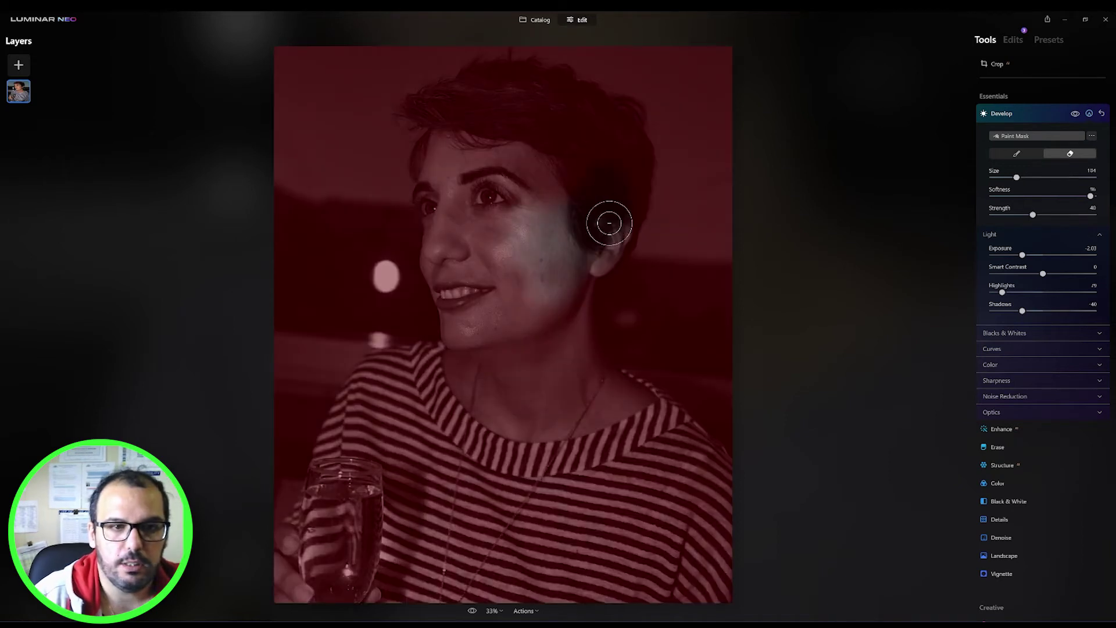
{"action": "mouse_move", "coordinate": [473, 93]}
{"action": "left_mouse_down"}
{"action": "mouse_move", "coordinate": [443, 112]}
{"action": "mouse_move", "coordinate": [483, 106]}
{"action": "mouse_move", "coordinate": [490, 132]}
{"action": "mouse_move", "coordinate": [551, 174]}
{"action": "mouse_move", "coordinate": [553, 152]}
{"action": "mouse_move", "coordinate": [465, 232]}
{"action": "mouse_move", "coordinate": [539, 264]}
{"action": "mouse_move", "coordinate": [564, 394]}
{"action": "mouse_move", "coordinate": [547, 308]}
{"action": "mouse_move", "coordinate": [646, 419]}
{"action": "mouse_move", "coordinate": [508, 407]}
{"action": "mouse_move", "coordinate": [586, 432]}
{"action": "mouse_move", "coordinate": [499, 354]}
{"action": "mouse_move", "coordinate": [515, 408]}
{"action": "mouse_move", "coordinate": [438, 378]}
{"action": "mouse_move", "coordinate": [605, 553]}
{"action": "mouse_move", "coordinate": [632, 435]}
{"action": "left_mouse_up"}
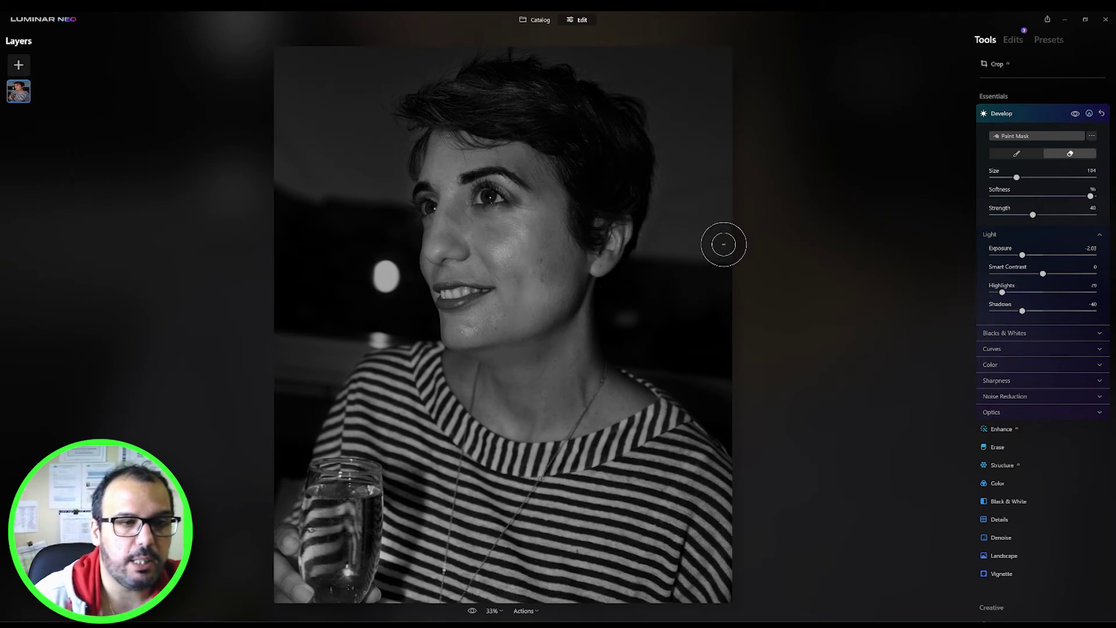
Step: In Develop's Blacks & Whites, set Whites to 20 and Blacks to about -39
{"action": "left_click", "coordinate": [1016, 335]}
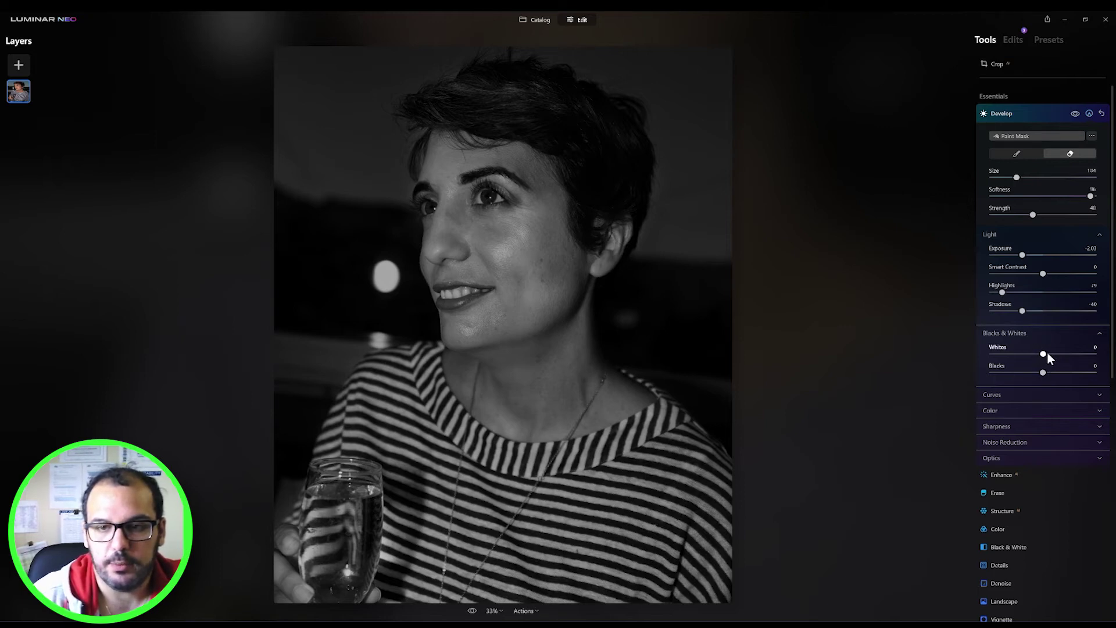
{"action": "left_click_drag", "start_coordinate": [1053, 356], "coordinate": [1025, 376]}
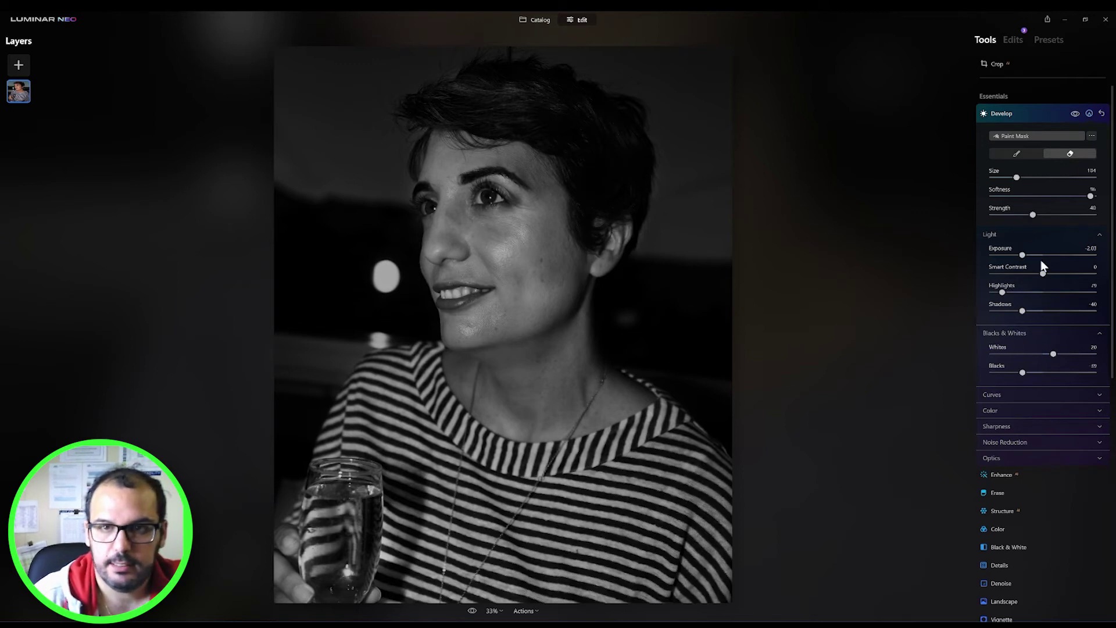
{"action": "key", "text": "Escape"}
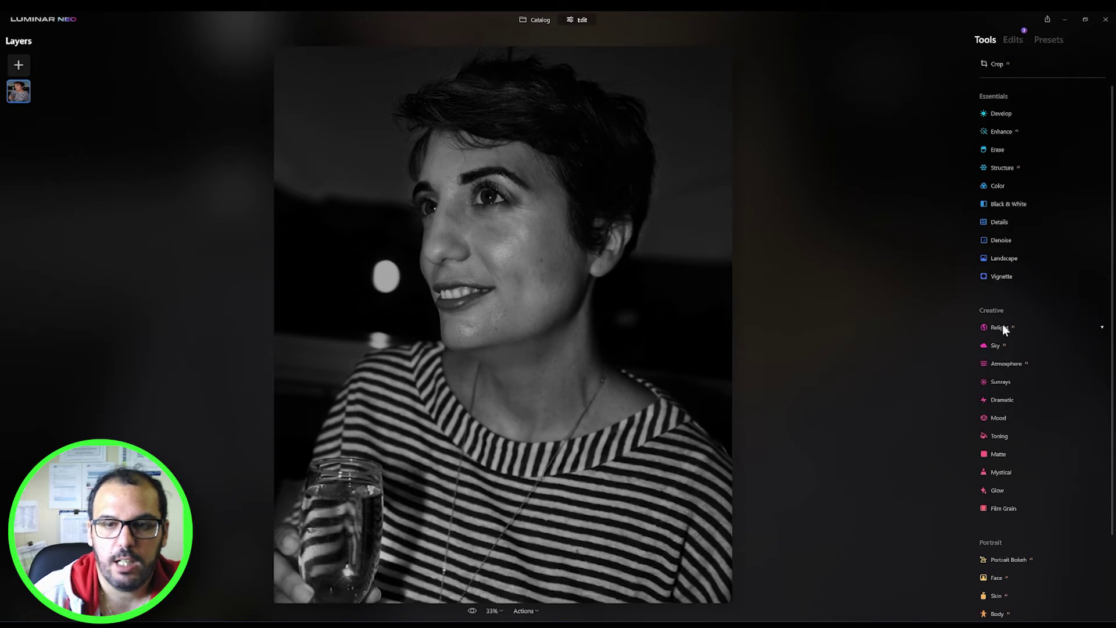
Step: Apply the Venus LUT in Mood with an Amount of 15
{"action": "left_click", "coordinate": [1004, 419]}
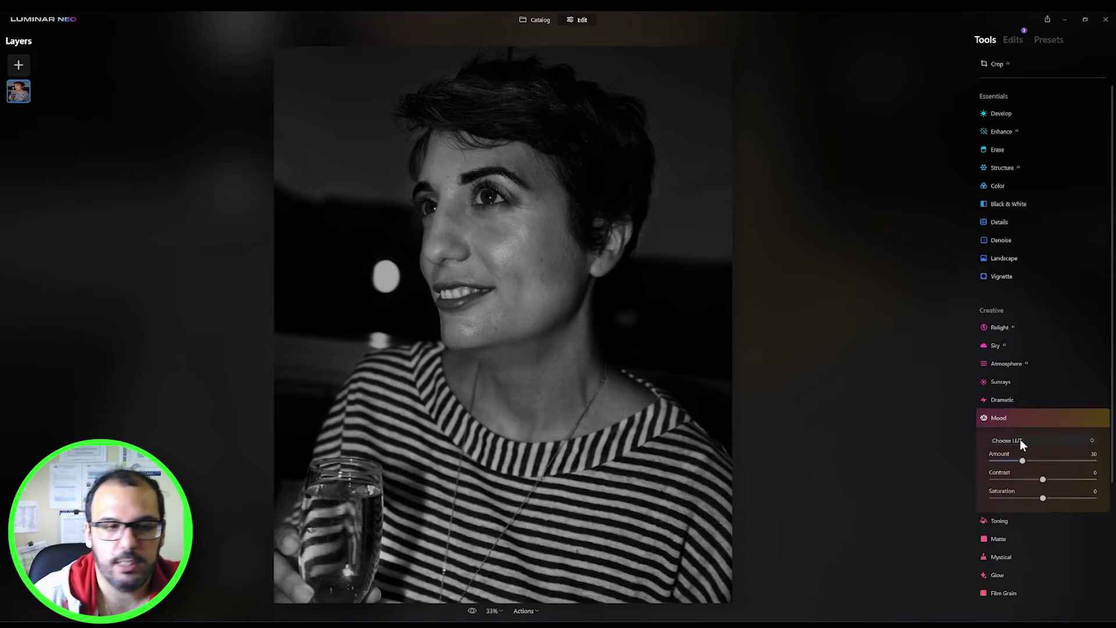
{"action": "left_click", "coordinate": [1020, 441]}
{"action": "scroll", "coordinate": [1020, 399], "scroll_direction": "down", "scroll_amount": 1}
{"action": "scroll", "coordinate": [1021, 399], "scroll_direction": "down", "scroll_amount": 5}
{"action": "scroll", "coordinate": [1025, 396], "scroll_direction": "down", "scroll_amount": 4}
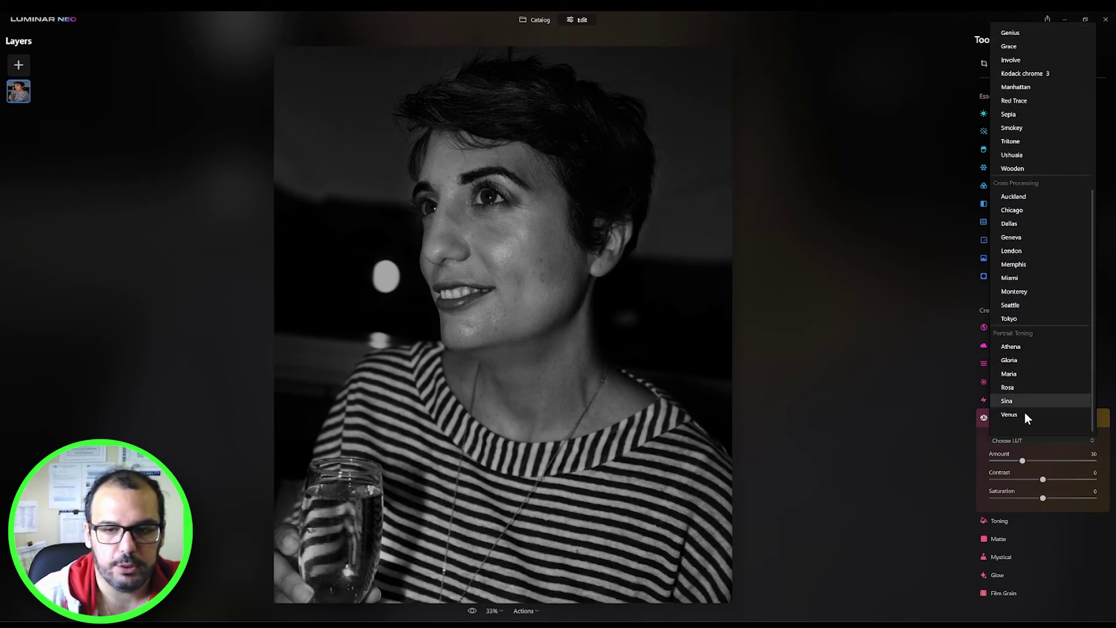
{"action": "left_click", "coordinate": [1010, 415]}
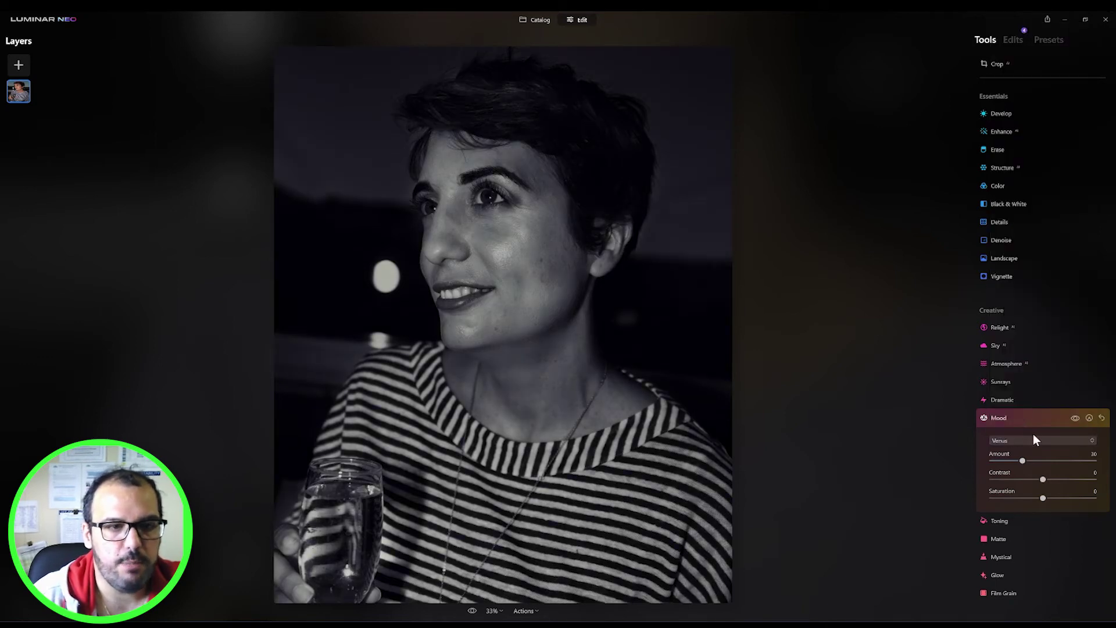
{"action": "left_click_drag", "start_coordinate": [1023, 460], "coordinate": [1016, 460]}
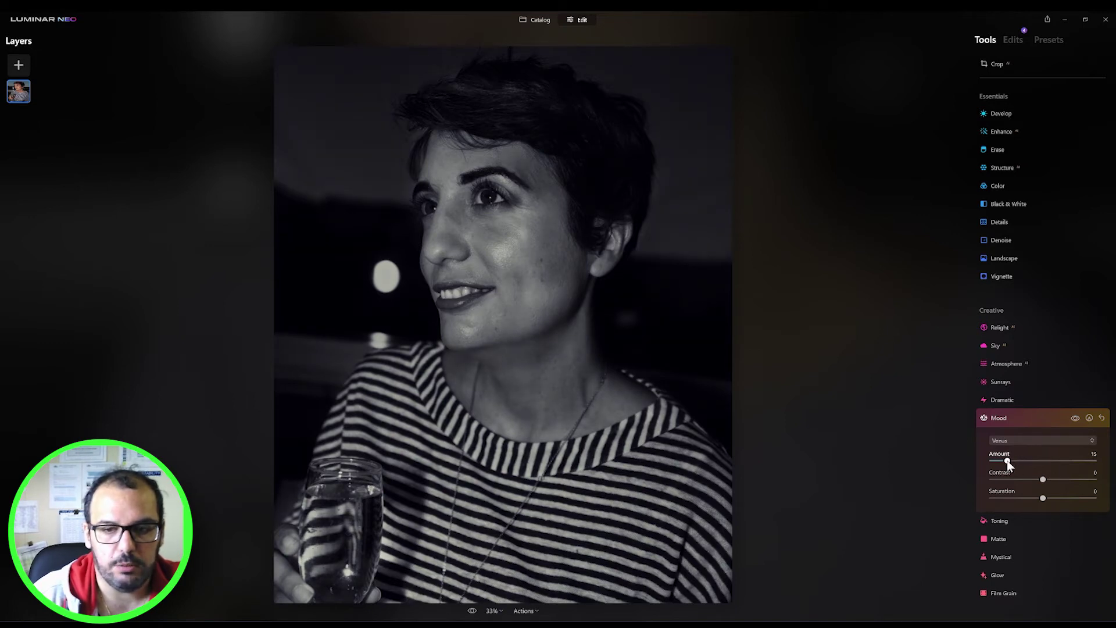
{"action": "left_click", "coordinate": [1035, 420]}
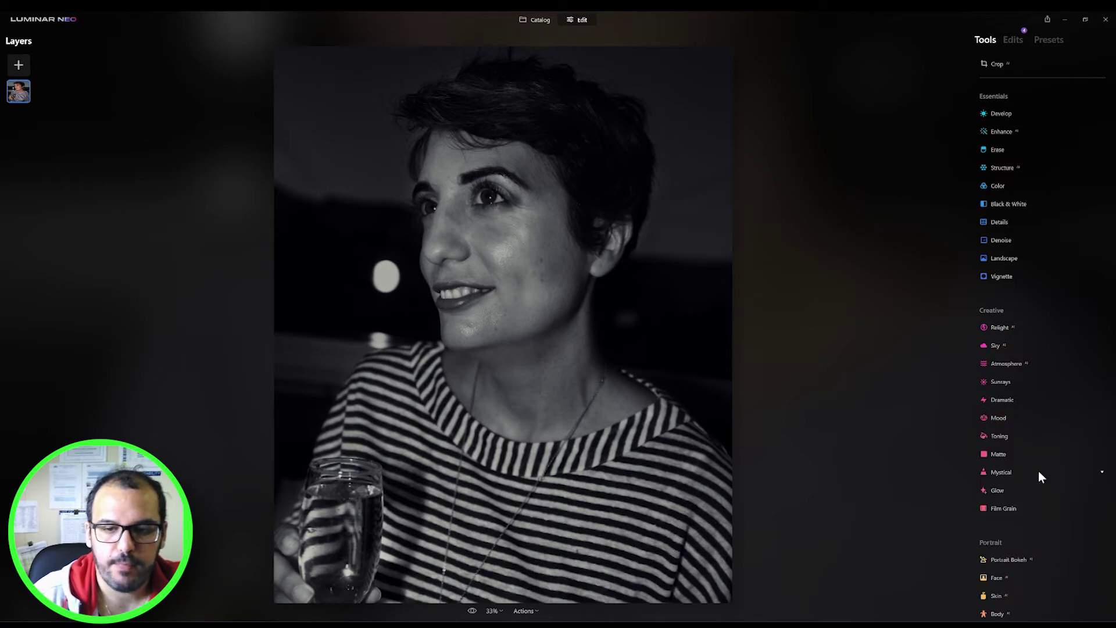
Step: Add a Glow of type Orton Effect with an Amount of about 94
{"action": "left_click", "coordinate": [1016, 491]}
{"action": "left_click", "coordinate": [1017, 514]}
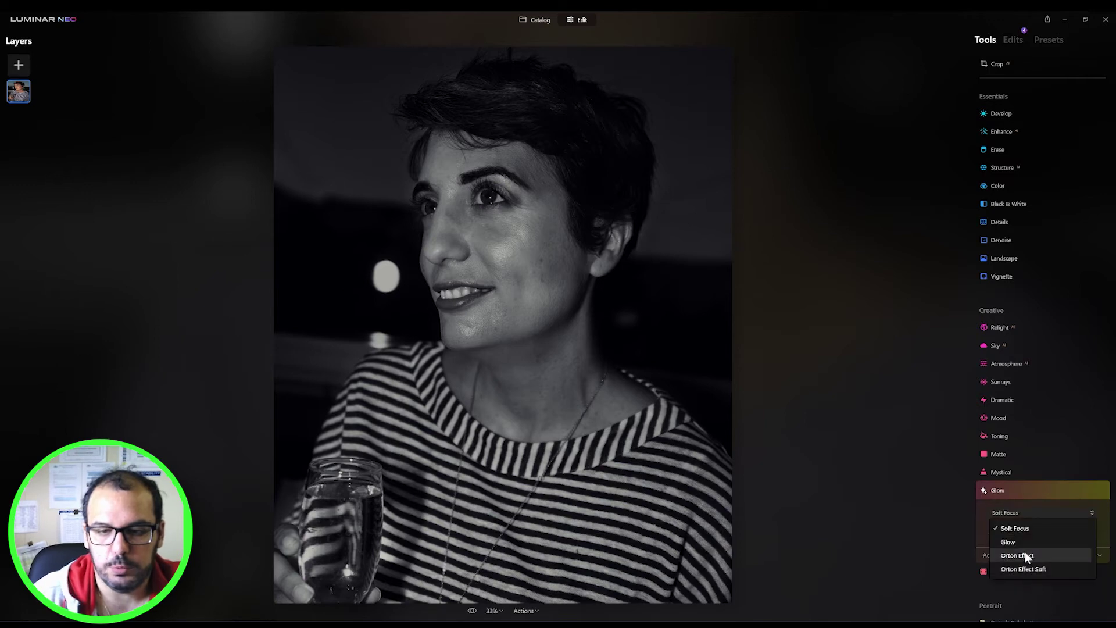
{"action": "left_click", "coordinate": [1022, 555]}
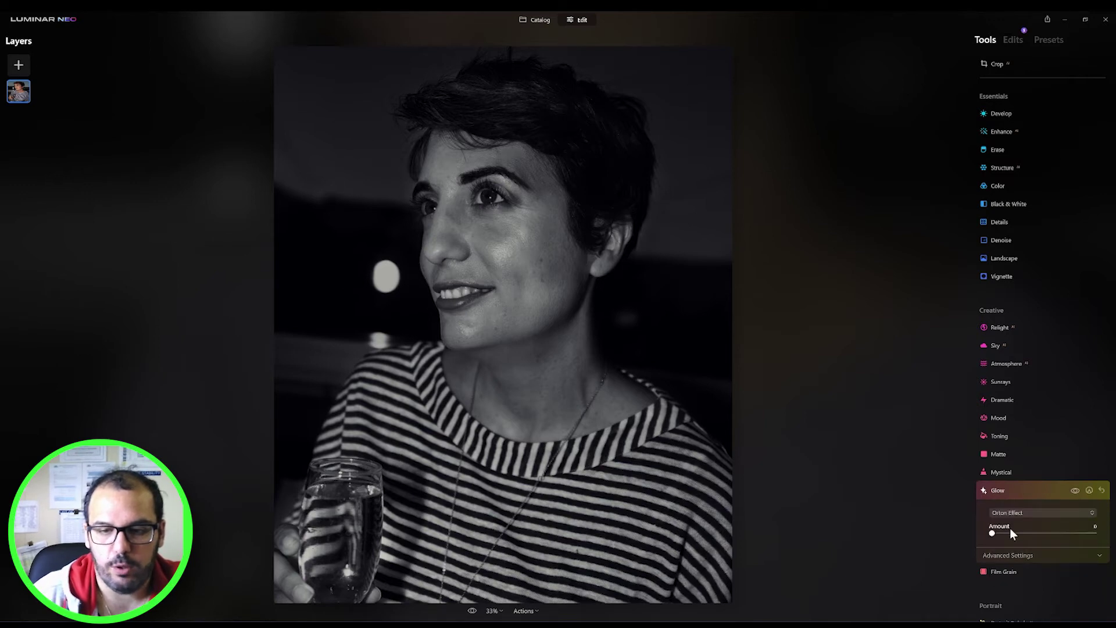
{"action": "left_click", "coordinate": [1057, 530]}
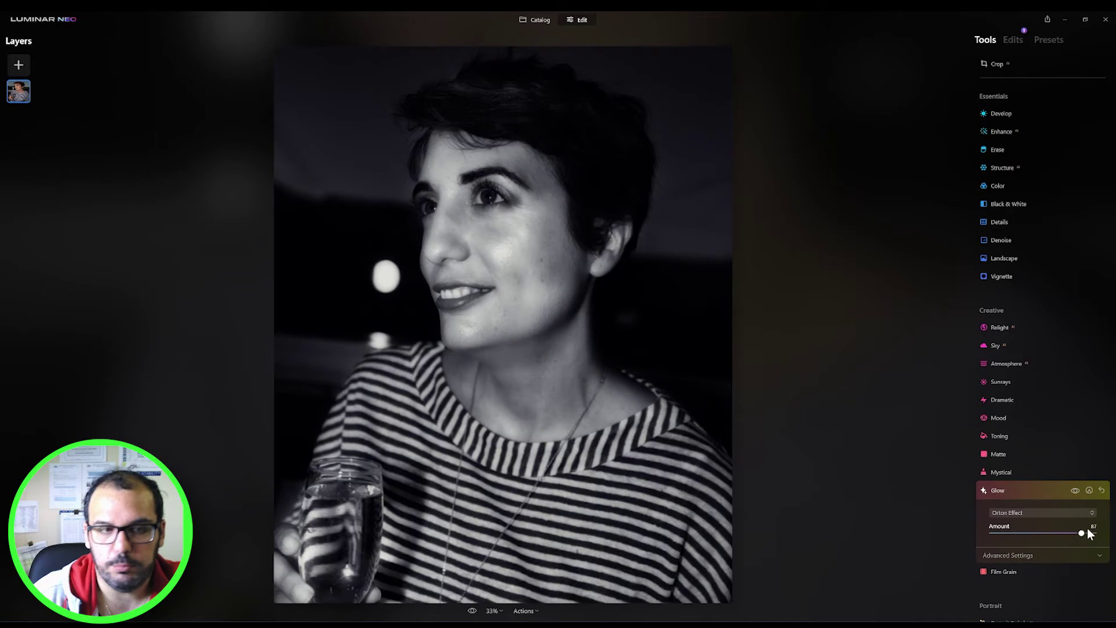
{"action": "left_click_drag", "start_coordinate": [1087, 528], "coordinate": [1088, 530]}
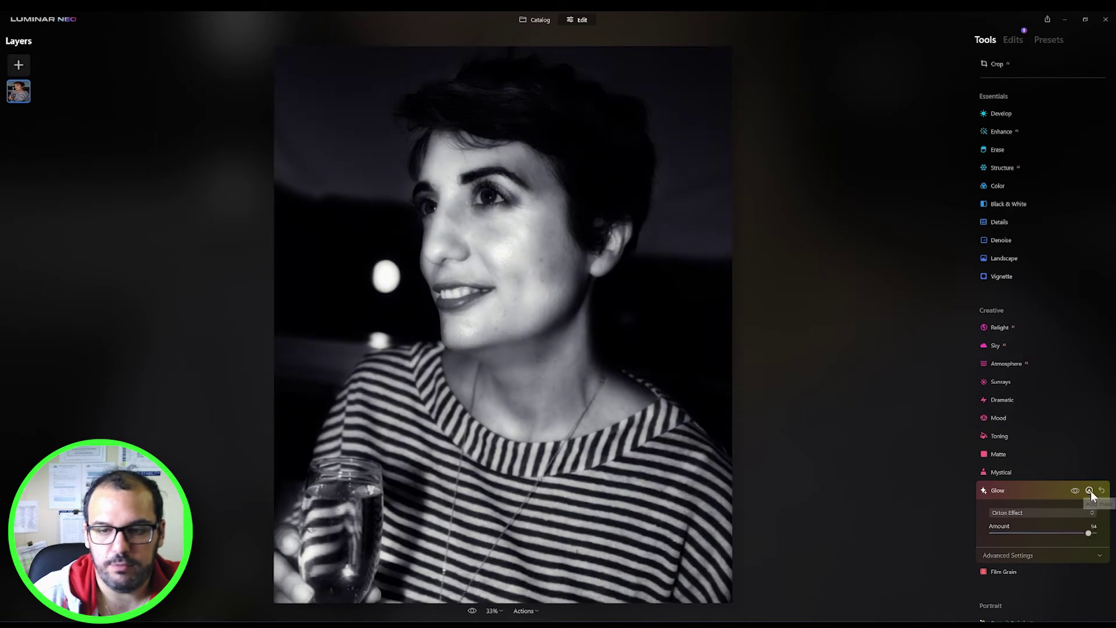
Step: Paint the Glow mask over the woman's face, body and hand with brush size about 104, softness 96 and strength 40
{"action": "left_click", "coordinate": [1090, 490]}
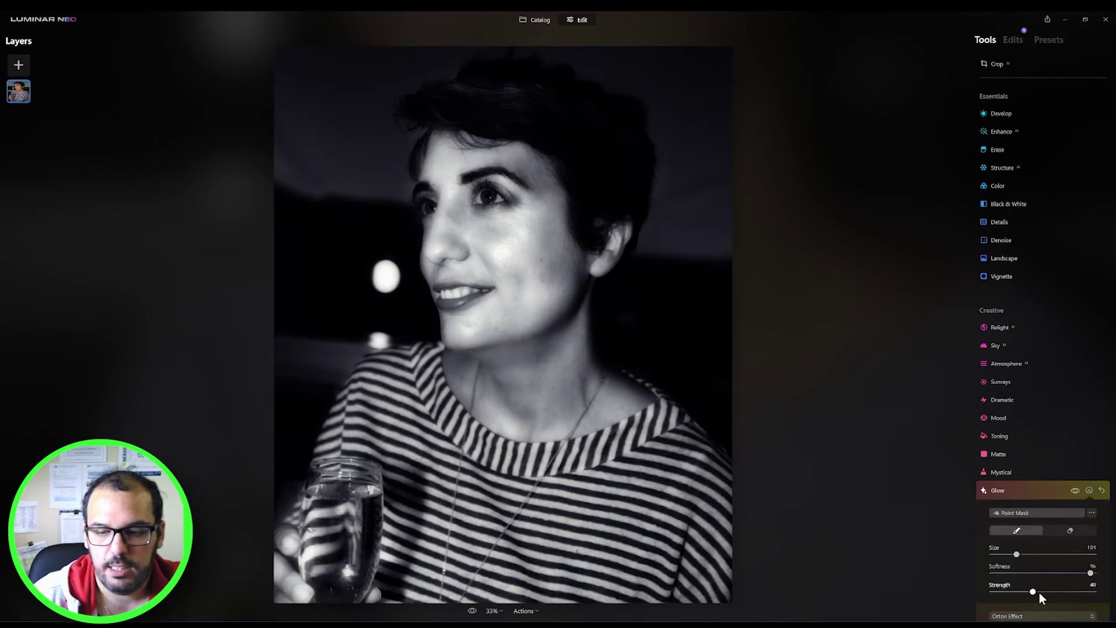
{"action": "left_click_drag", "start_coordinate": [1035, 591], "coordinate": [1035, 591]}
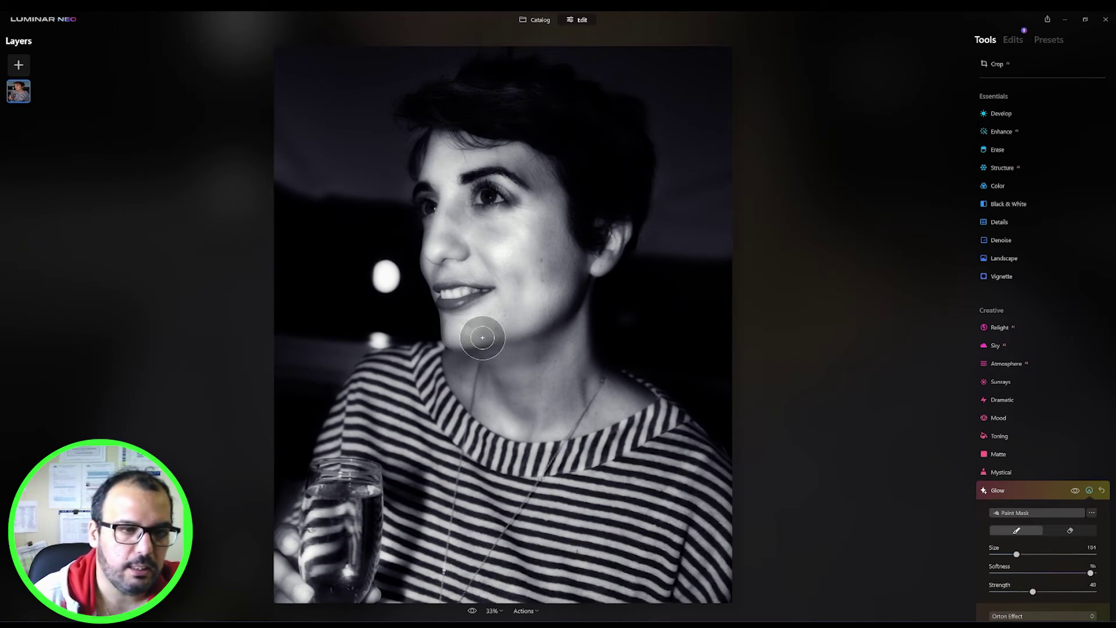
{"action": "mouse_move", "coordinate": [485, 339]}
{"action": "left_mouse_down"}
{"action": "mouse_move", "coordinate": [494, 331]}
{"action": "mouse_move", "coordinate": [471, 324]}
{"action": "left_mouse_up"}
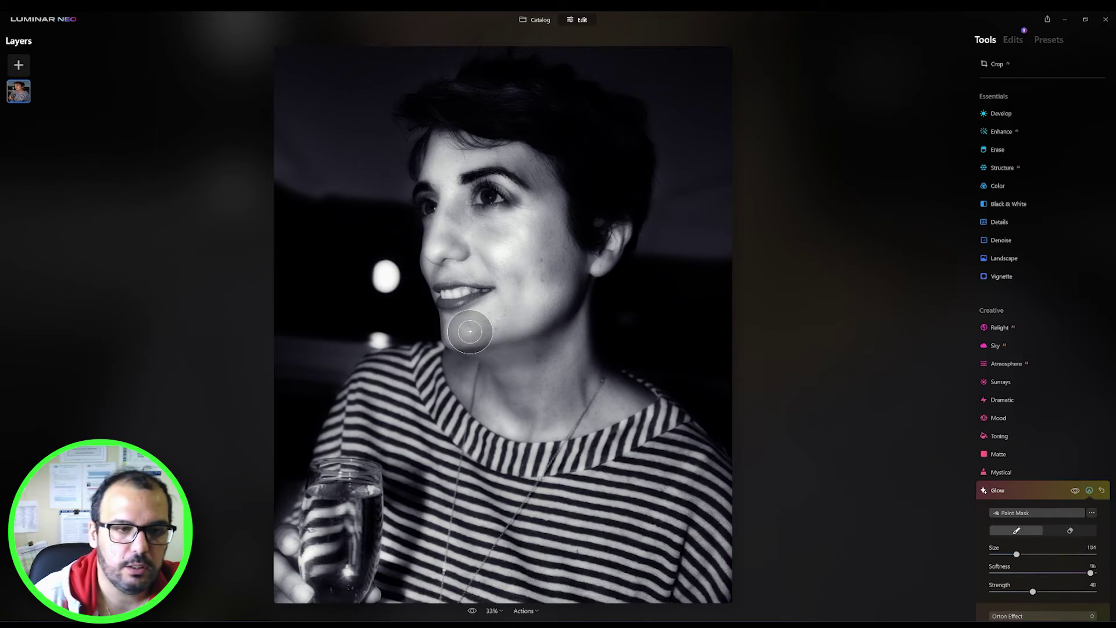
{"action": "mouse_move", "coordinate": [520, 268]}
{"action": "left_mouse_down"}
{"action": "mouse_move", "coordinate": [476, 247]}
{"action": "mouse_move", "coordinate": [504, 253]}
{"action": "mouse_move", "coordinate": [446, 255]}
{"action": "mouse_move", "coordinate": [476, 256]}
{"action": "mouse_move", "coordinate": [448, 211]}
{"action": "mouse_move", "coordinate": [448, 158]}
{"action": "mouse_move", "coordinate": [484, 140]}
{"action": "mouse_move", "coordinate": [559, 188]}
{"action": "mouse_move", "coordinate": [543, 237]}
{"action": "mouse_move", "coordinate": [468, 234]}
{"action": "mouse_move", "coordinate": [553, 240]}
{"action": "mouse_move", "coordinate": [572, 293]}
{"action": "mouse_move", "coordinate": [615, 215]}
{"action": "mouse_move", "coordinate": [535, 360]}
{"action": "mouse_move", "coordinate": [459, 361]}
{"action": "mouse_move", "coordinate": [519, 417]}
{"action": "mouse_move", "coordinate": [619, 418]}
{"action": "mouse_move", "coordinate": [572, 341]}
{"action": "mouse_move", "coordinate": [577, 394]}
{"action": "mouse_move", "coordinate": [557, 368]}
{"action": "mouse_move", "coordinate": [537, 404]}
{"action": "mouse_move", "coordinate": [446, 402]}
{"action": "left_mouse_up"}
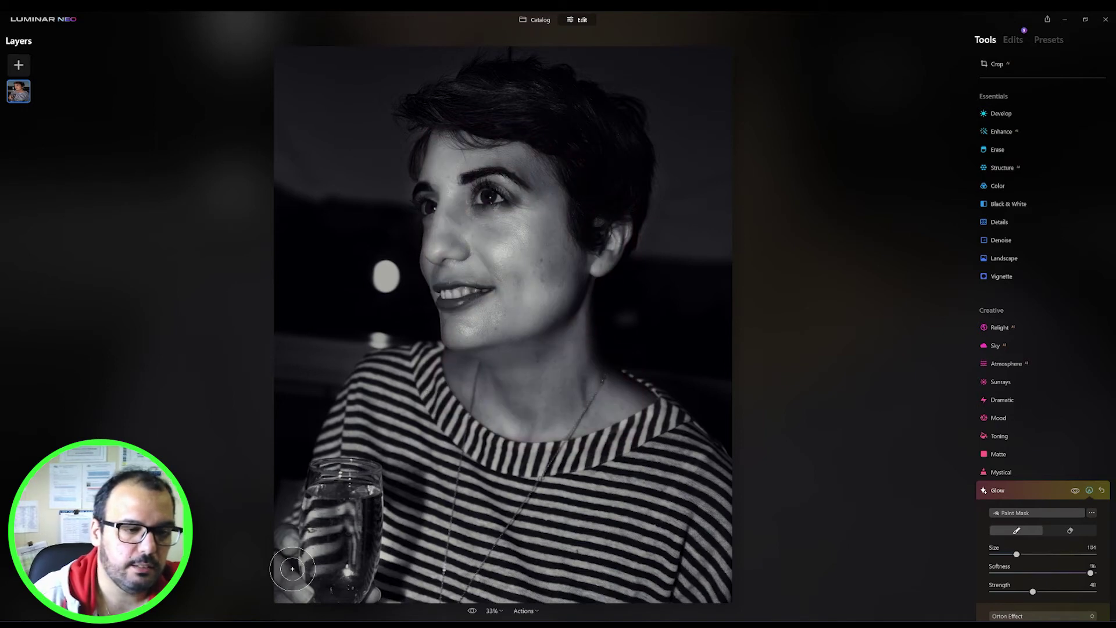
{"action": "mouse_move", "coordinate": [294, 581]}
{"action": "left_mouse_down"}
{"action": "mouse_move", "coordinate": [316, 595]}
{"action": "mouse_move", "coordinate": [296, 593]}
{"action": "mouse_move", "coordinate": [293, 553]}
{"action": "mouse_move", "coordinate": [323, 579]}
{"action": "mouse_move", "coordinate": [323, 499]}
{"action": "mouse_move", "coordinate": [347, 478]}
{"action": "mouse_move", "coordinate": [342, 598]}
{"action": "mouse_move", "coordinate": [366, 473]}
{"action": "mouse_move", "coordinate": [351, 594]}
{"action": "mouse_move", "coordinate": [371, 594]}
{"action": "mouse_move", "coordinate": [345, 551]}
{"action": "mouse_move", "coordinate": [337, 480]}
{"action": "mouse_move", "coordinate": [345, 522]}
{"action": "mouse_move", "coordinate": [328, 567]}
{"action": "left_mouse_up"}
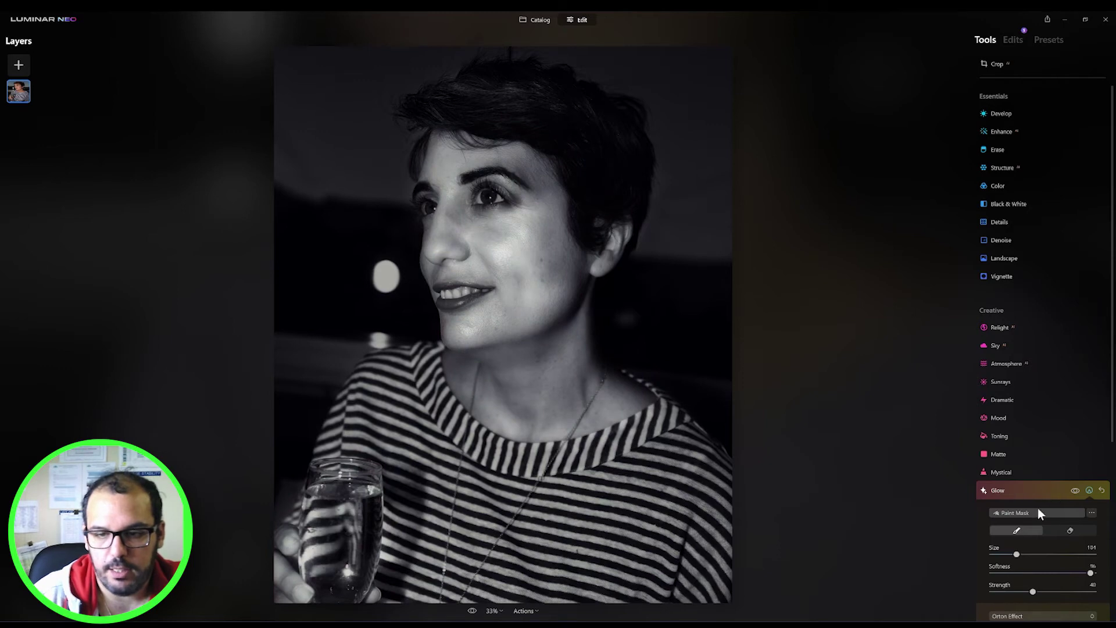
Step: Reduce the masked Orton Effect glow to an Amount of 30
{"action": "scroll", "coordinate": [1038, 507], "scroll_direction": "down", "scroll_amount": 2}
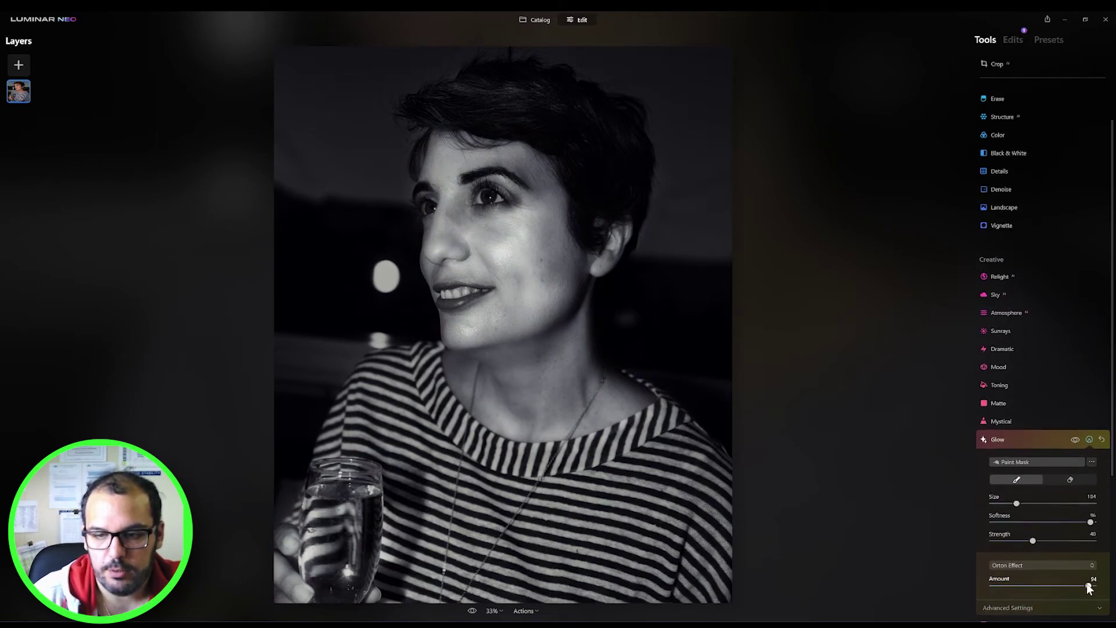
{"action": "left_click_drag", "start_coordinate": [1089, 586], "coordinate": [1025, 587]}
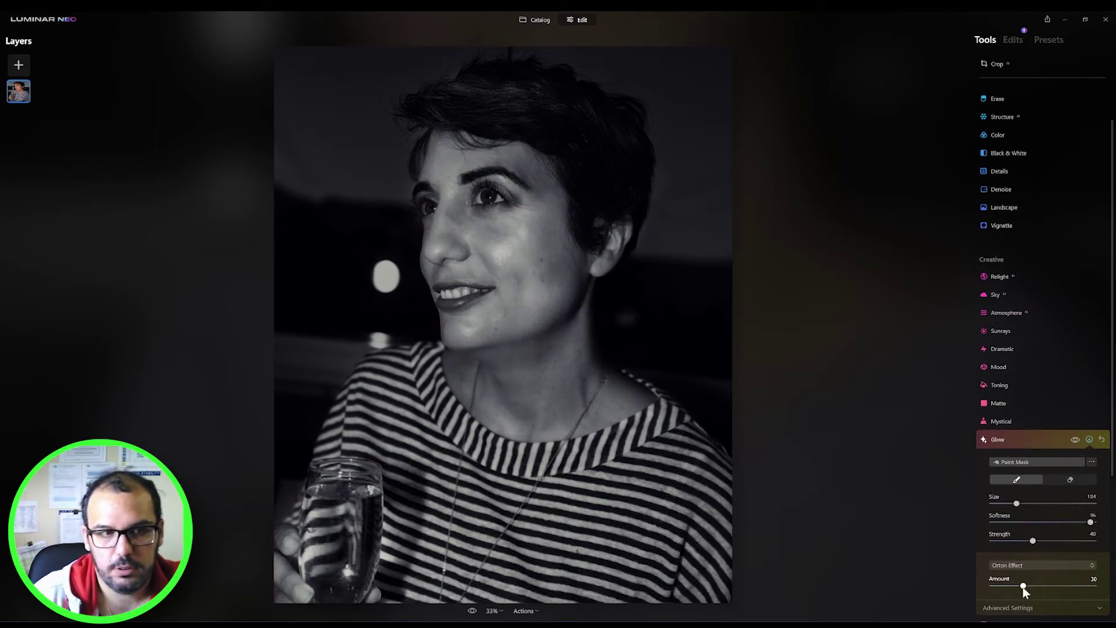
{"action": "left_click", "coordinate": [1041, 442]}
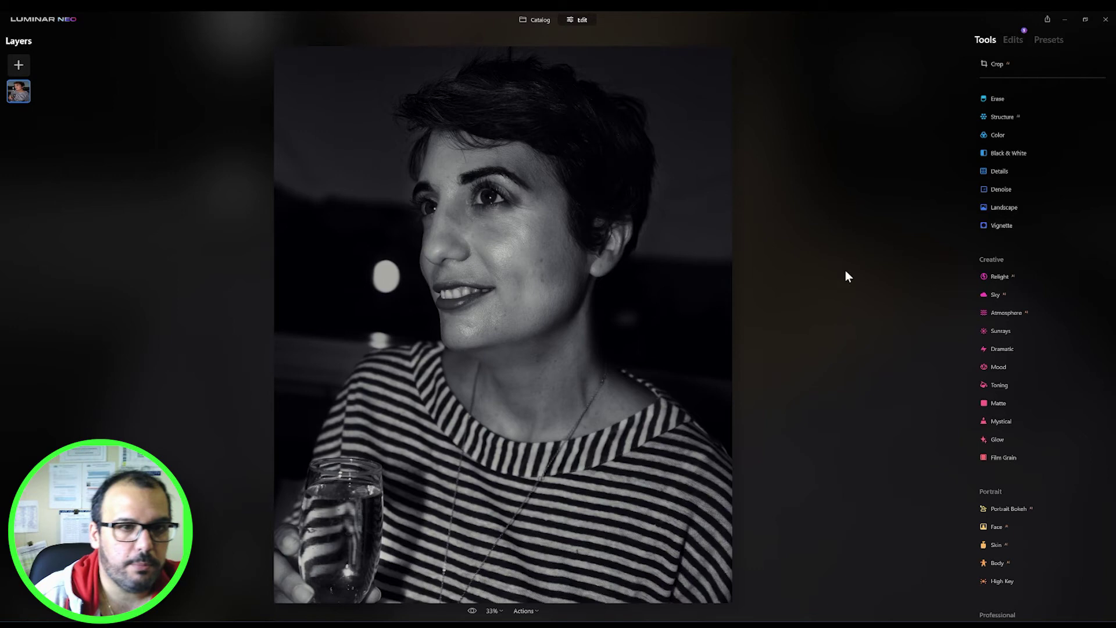
Step: Blur the background behind the woman using Portrait Bokeh with an Amount of 80
{"action": "scroll", "coordinate": [1013, 492], "scroll_direction": "down", "scroll_amount": 2}
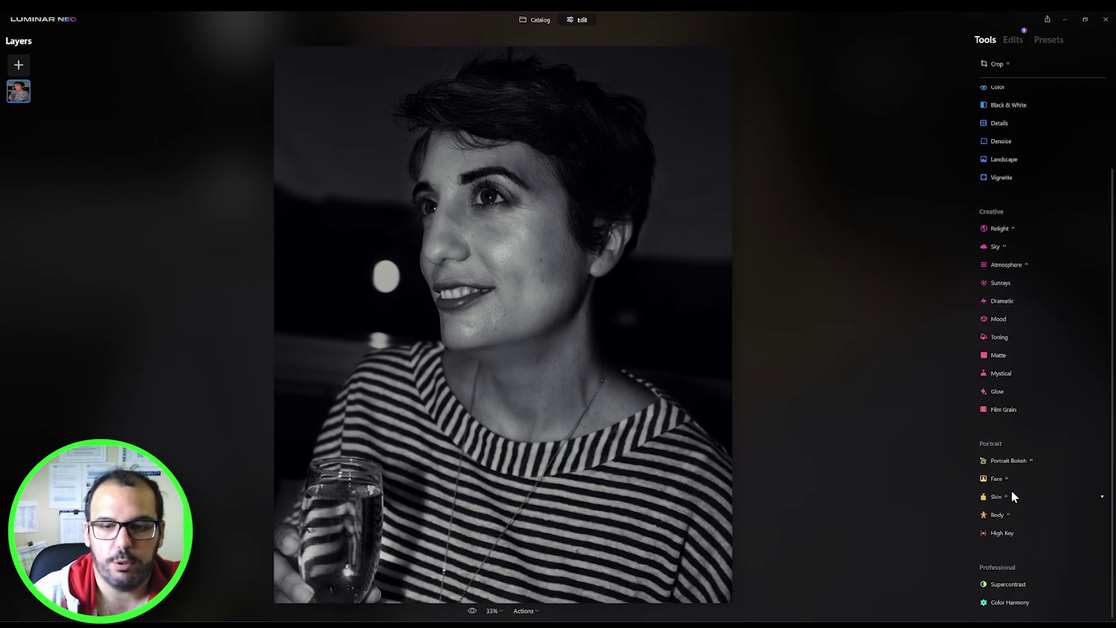
{"action": "left_click", "coordinate": [1002, 458]}
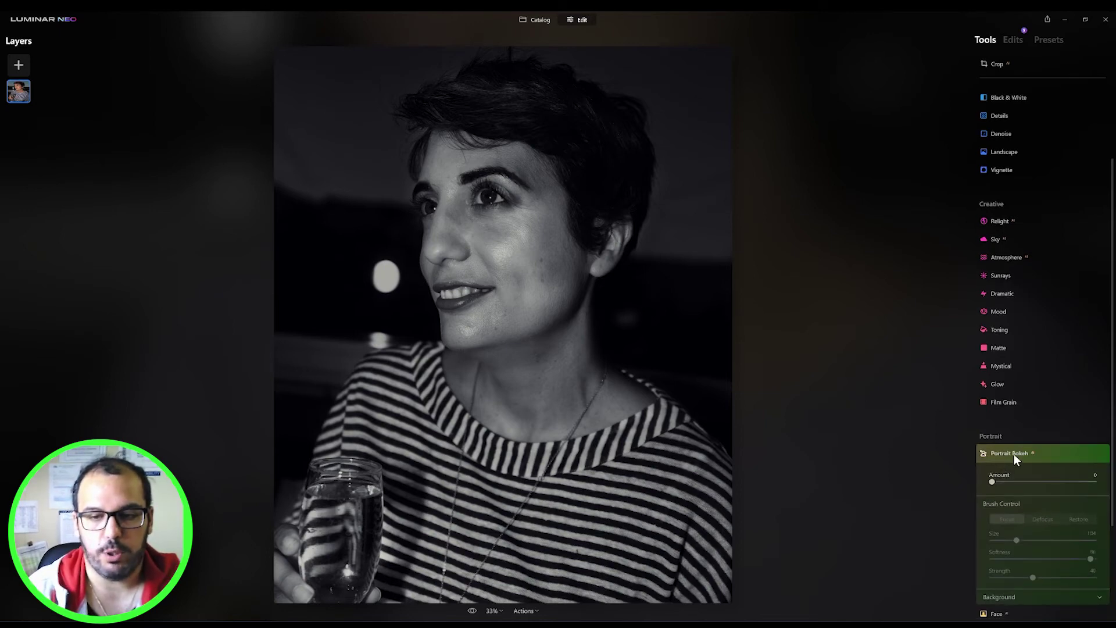
{"action": "scroll", "coordinate": [1028, 463], "scroll_direction": "down", "scroll_amount": 3}
{"action": "left_click", "coordinate": [1084, 381]}
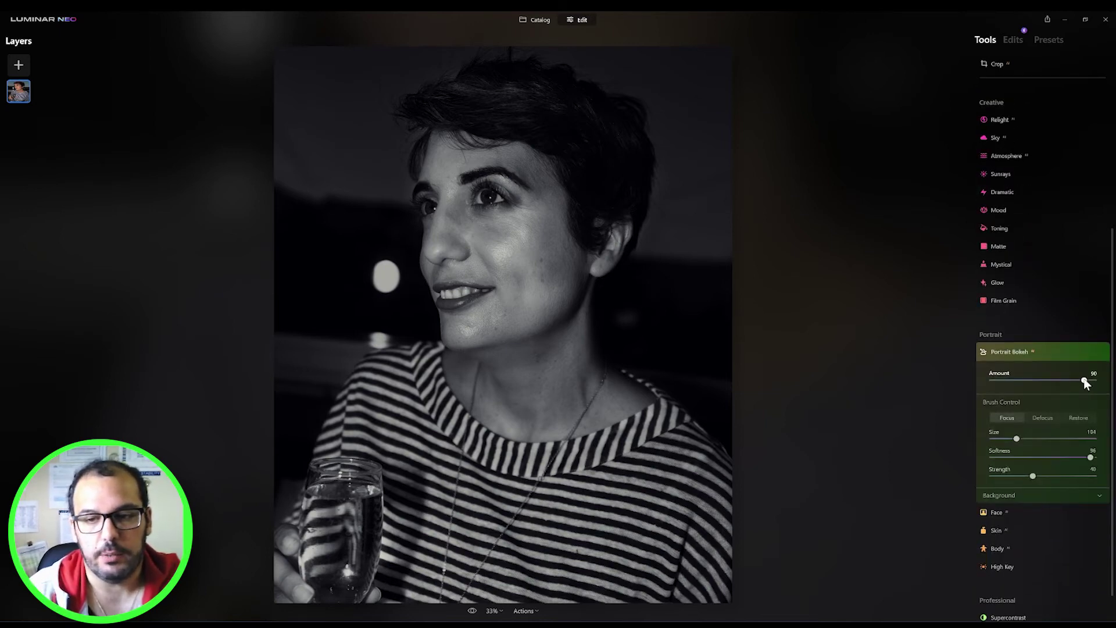
{"action": "left_click_drag", "start_coordinate": [1085, 381], "coordinate": [1082, 381]}
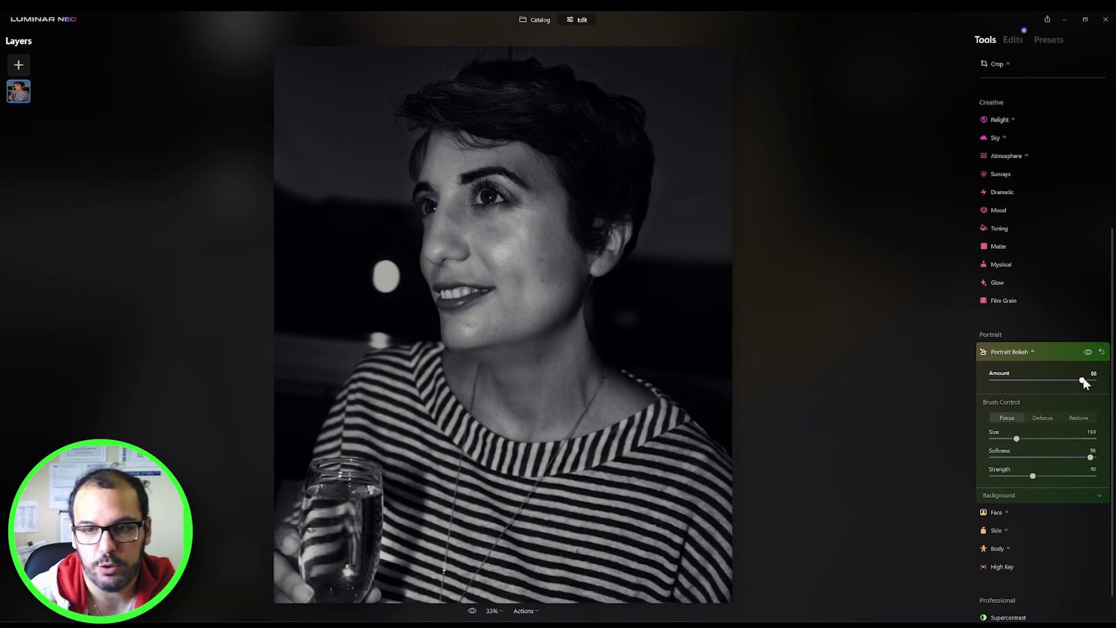
{"action": "left_click_drag", "start_coordinate": [1083, 383], "coordinate": [1076, 384]}
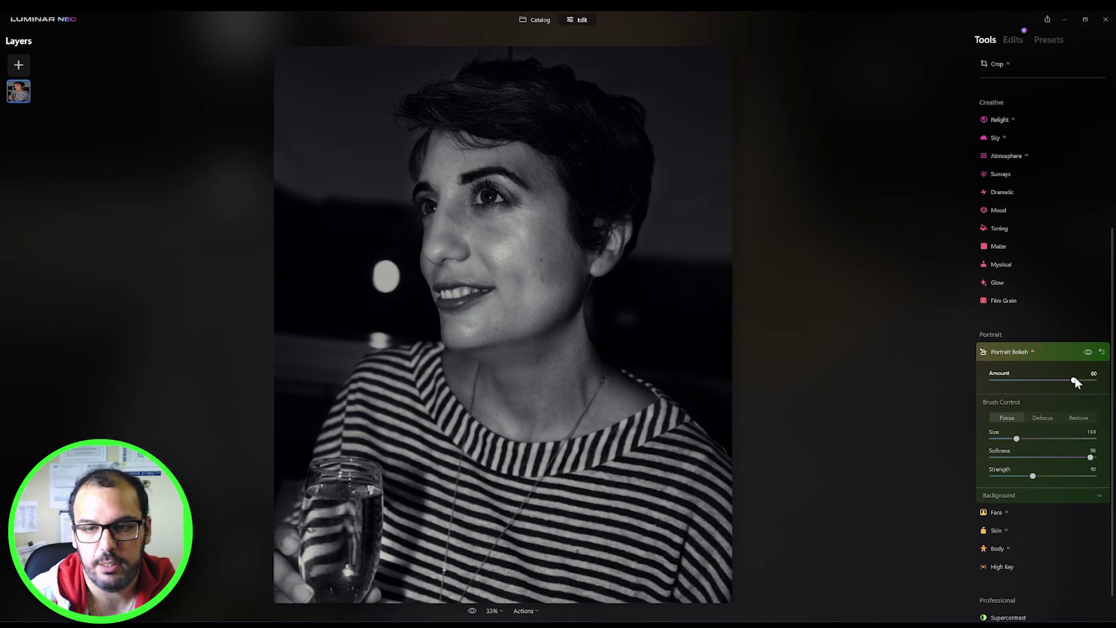
{"action": "left_click", "coordinate": [1076, 356]}
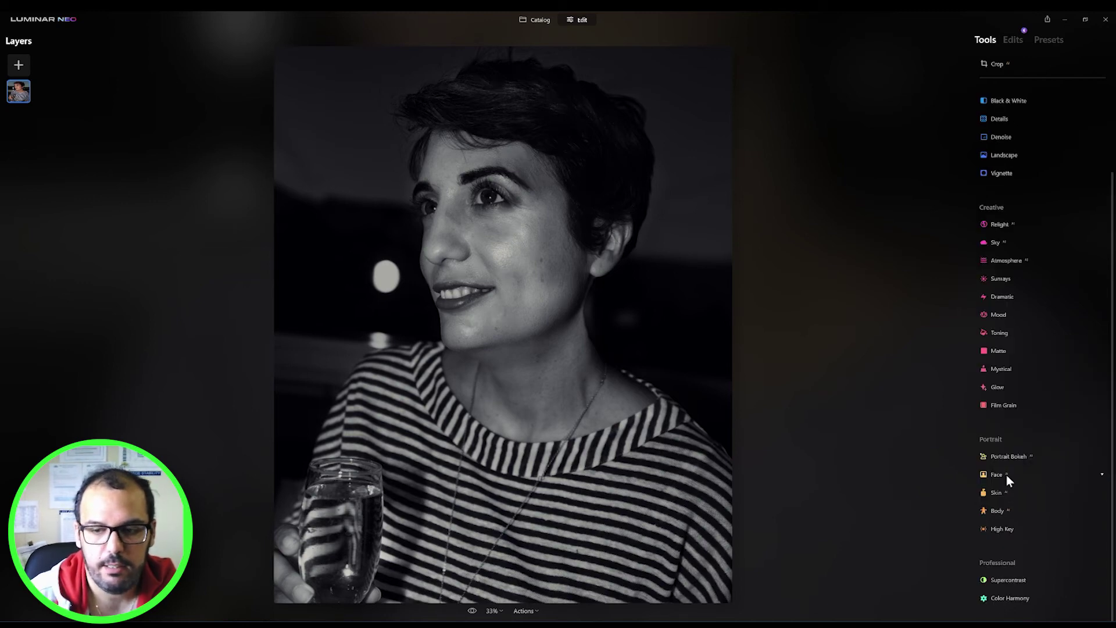
Step: Brighten the woman's face with the Face tool by setting Face Light to 20
{"action": "left_click", "coordinate": [1007, 475]}
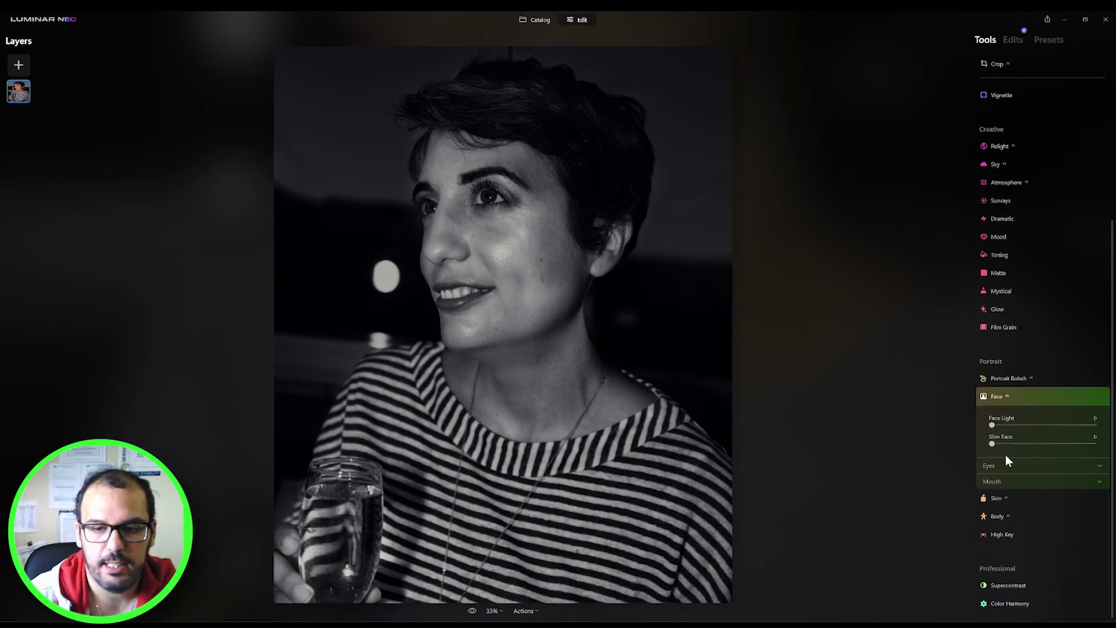
{"action": "left_click_drag", "start_coordinate": [994, 419], "coordinate": [1015, 419]}
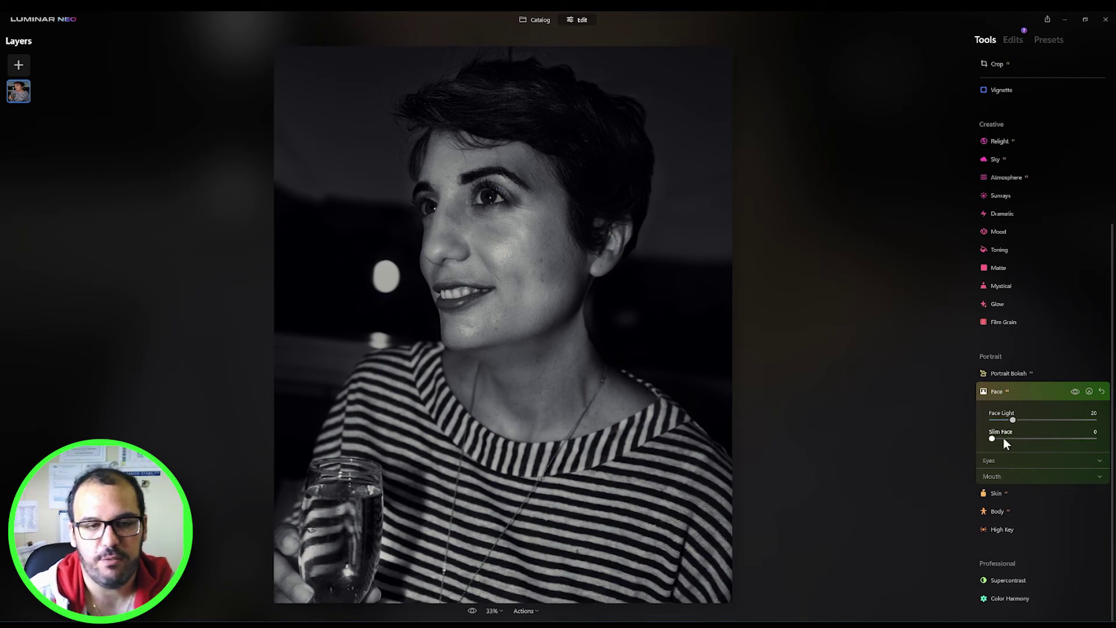
Step: Retouch the eyes with Iris Flare 25, Enlarge Eyes 10, Eye Whitening 25, Eye Enhancer 40, Dark Circles Removal 80 and Improve Eyebrows 50
{"action": "left_click", "coordinate": [1003, 460]}
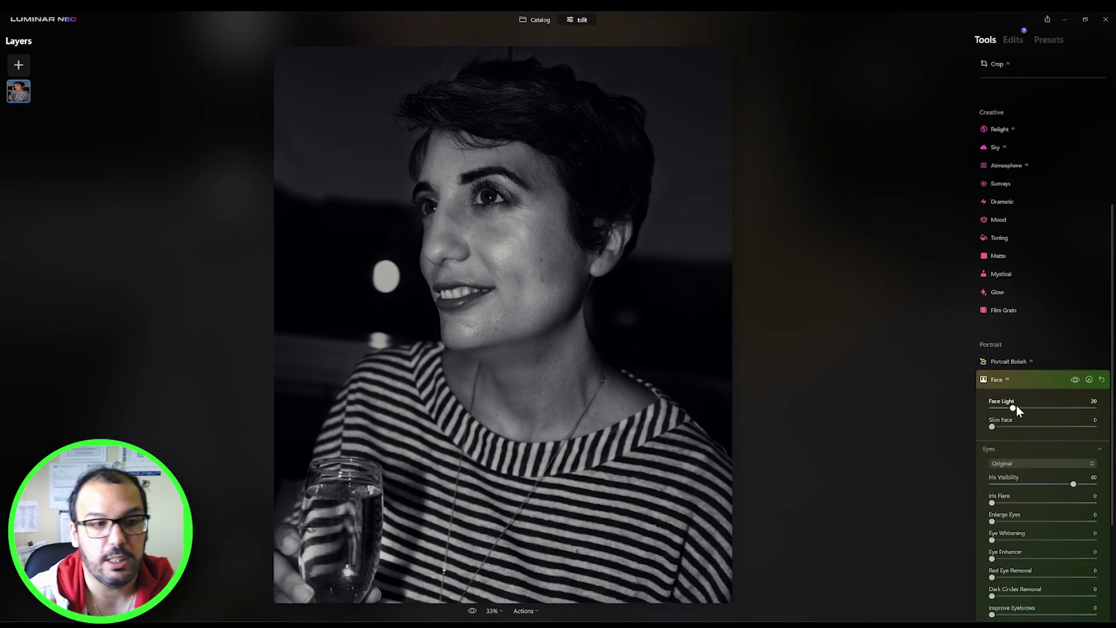
{"action": "scroll", "coordinate": [1016, 405], "scroll_direction": "down", "scroll_amount": 3}
{"action": "scroll", "coordinate": [1017, 404], "scroll_direction": "down", "scroll_amount": 1}
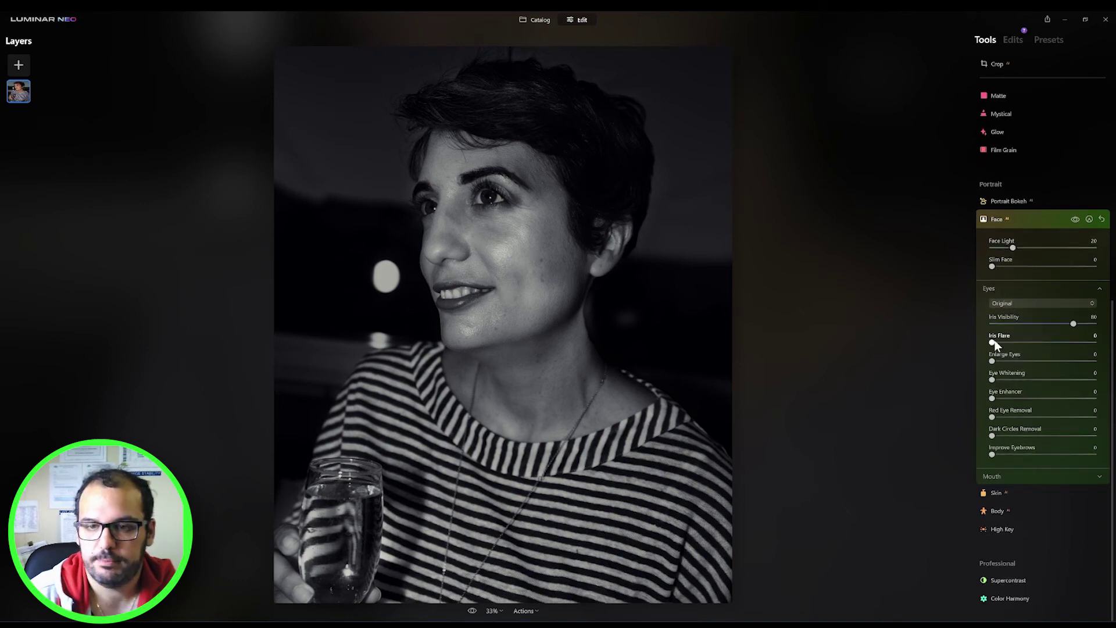
{"action": "left_click_drag", "start_coordinate": [1035, 343], "coordinate": [1021, 349]}
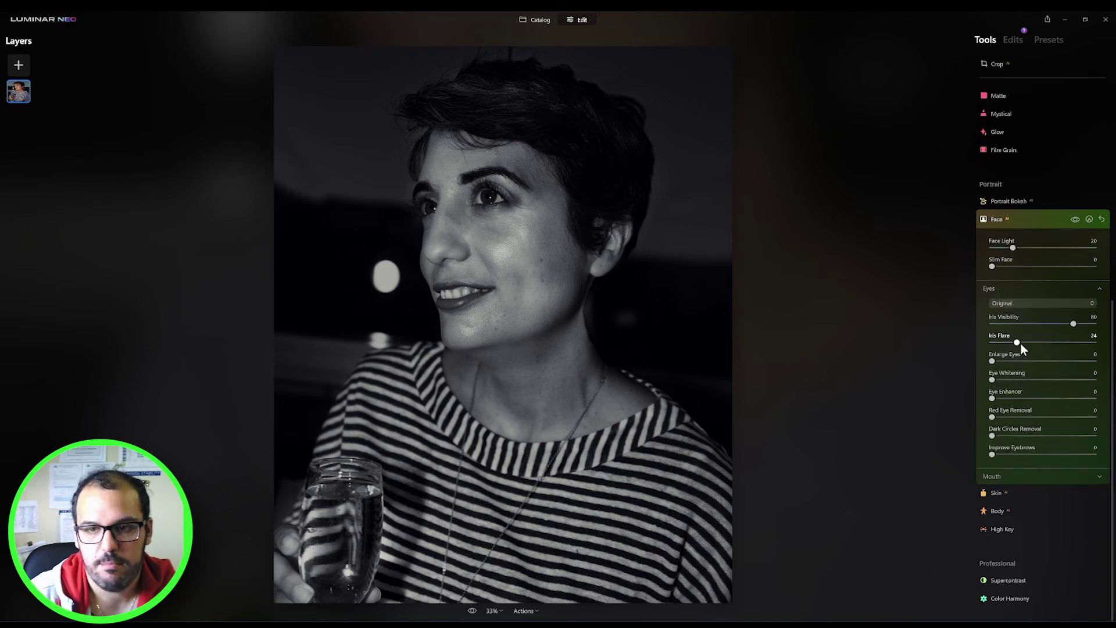
{"action": "left_click_drag", "start_coordinate": [1019, 348], "coordinate": [1005, 363]}
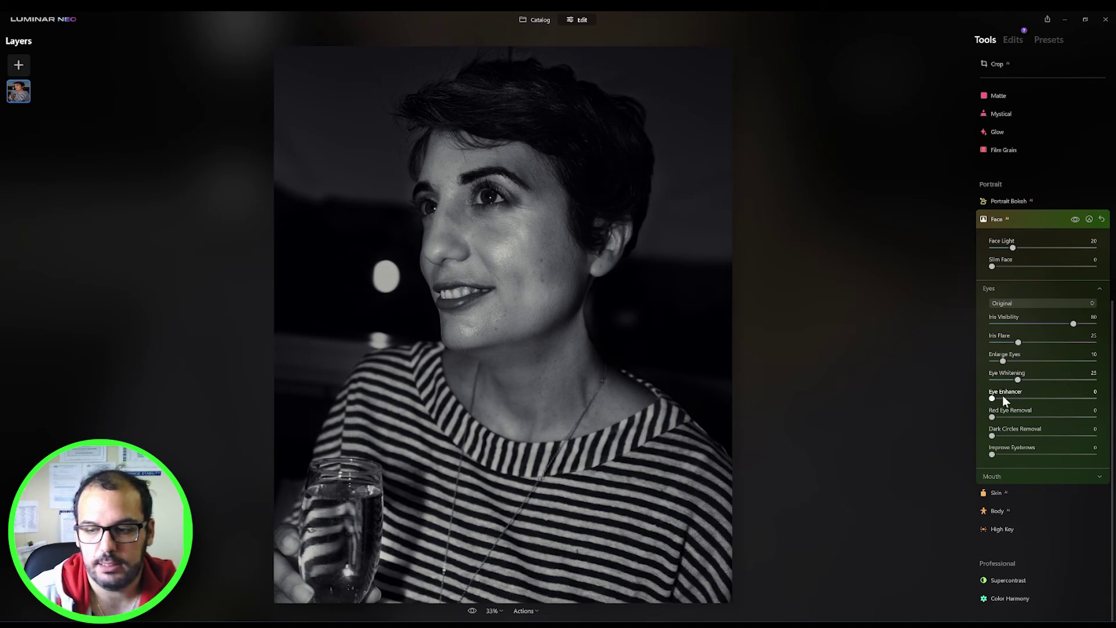
{"action": "left_click_drag", "start_coordinate": [996, 398], "coordinate": [1037, 398]}
{"action": "left_click_drag", "start_coordinate": [992, 435], "coordinate": [1074, 436]}
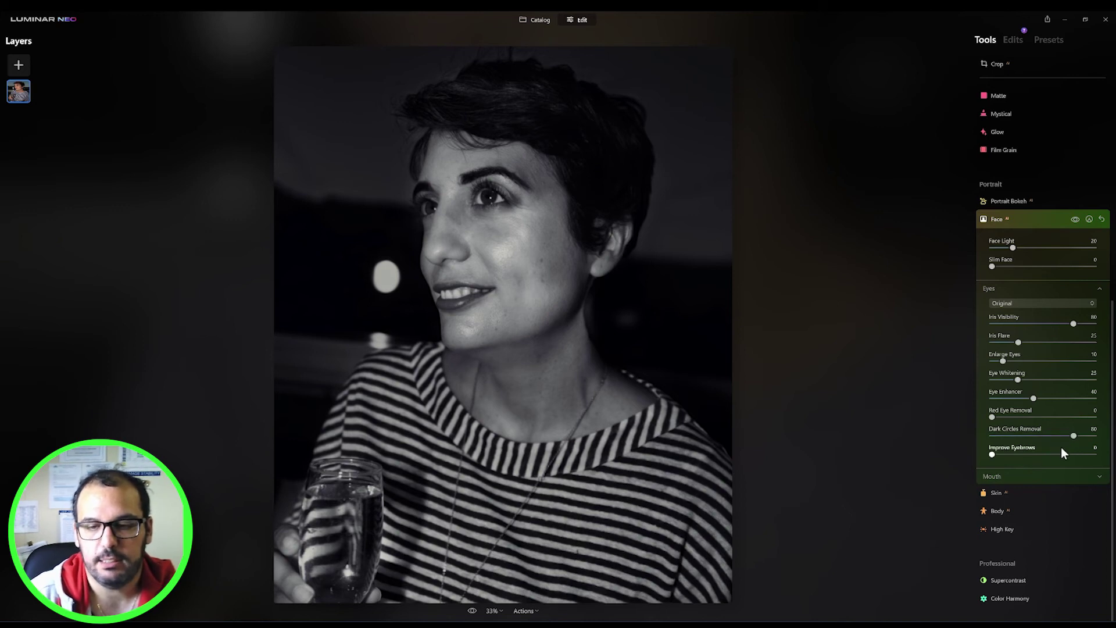
{"action": "left_click_drag", "start_coordinate": [1036, 458], "coordinate": [1045, 458]}
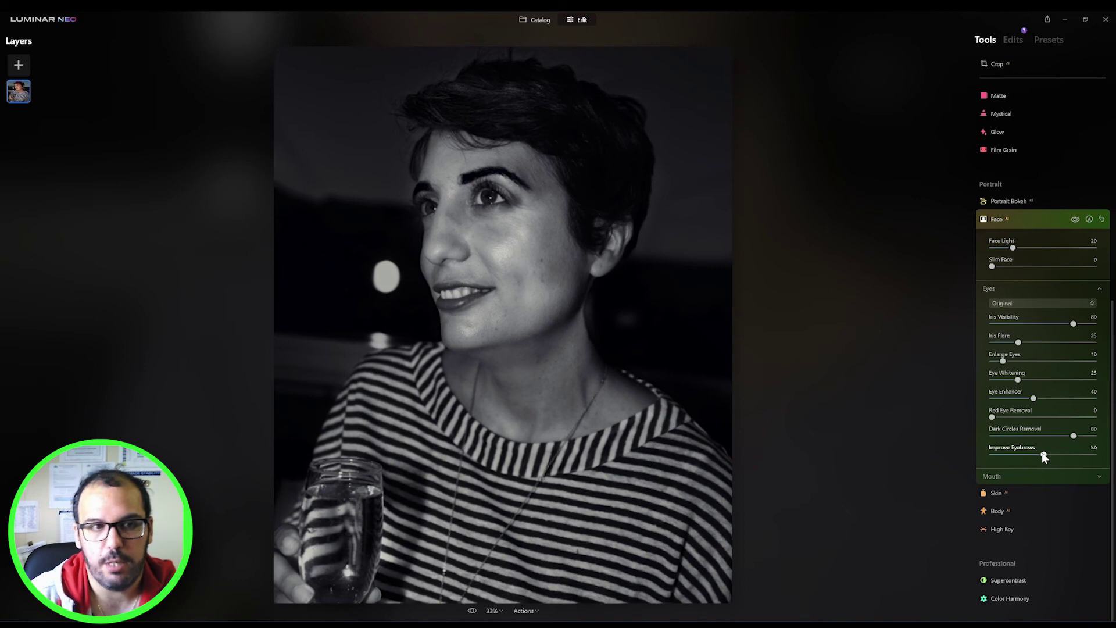
Step: Retouch the woman's mouth with Lips Darkening 60 and Teeth Whitening 15
{"action": "left_click", "coordinate": [994, 477]}
{"action": "scroll", "coordinate": [1016, 483], "scroll_direction": "down", "scroll_amount": 1}
{"action": "left_click", "coordinate": [992, 484]}
{"action": "left_click_drag", "start_coordinate": [1010, 484], "coordinate": [1053, 484]}
{"action": "left_click_drag", "start_coordinate": [992, 502], "coordinate": [1011, 501]}
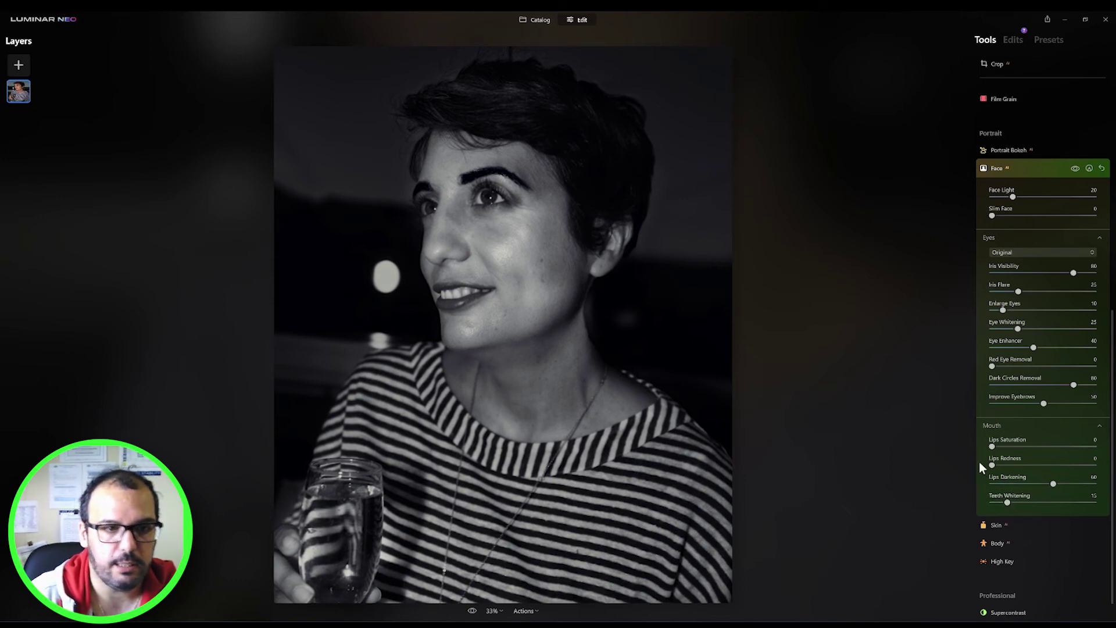
Step: Smooth the woman's skin with Skin Defects Removal enabled, Shine Removal about 82 and an Amount of 20
{"action": "left_click", "coordinate": [996, 526]}
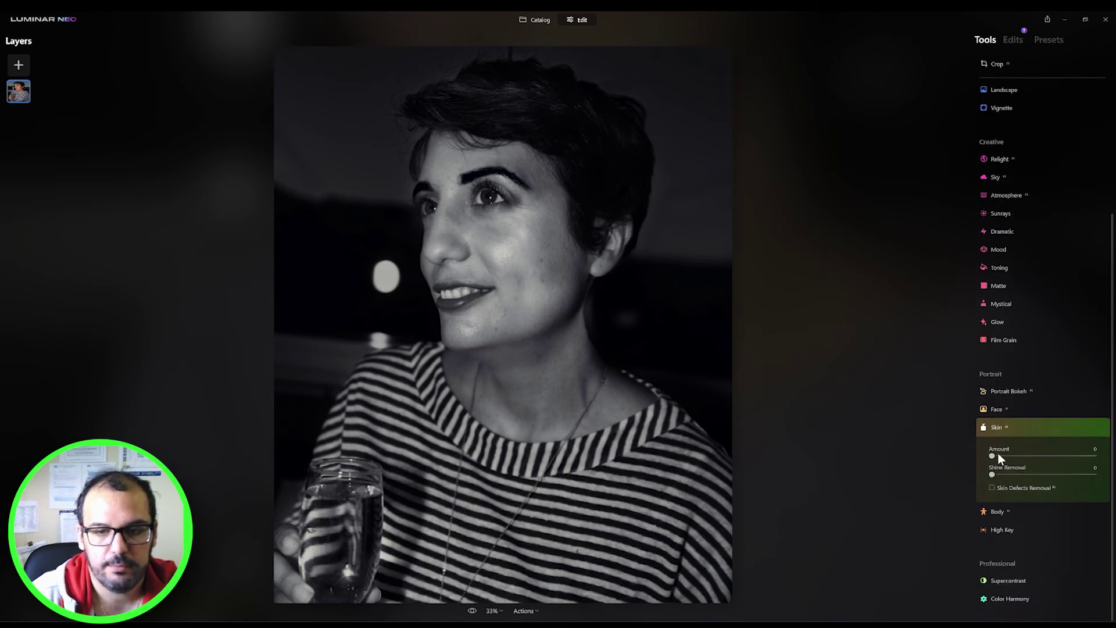
{"action": "left_click", "coordinate": [993, 487]}
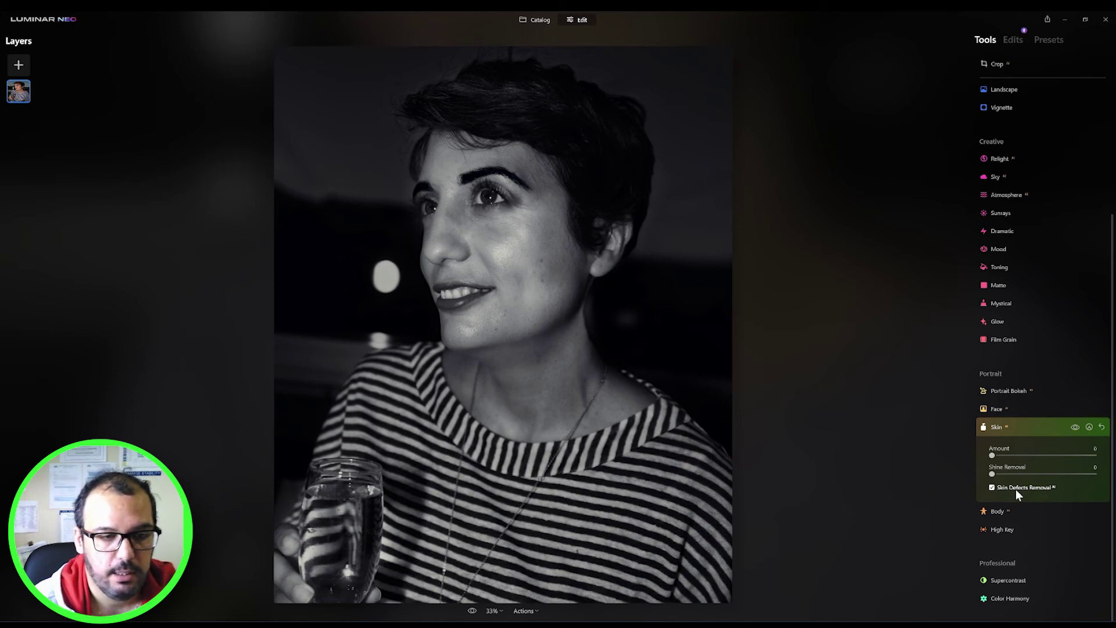
{"action": "left_click_drag", "start_coordinate": [1064, 474], "coordinate": [1077, 475]}
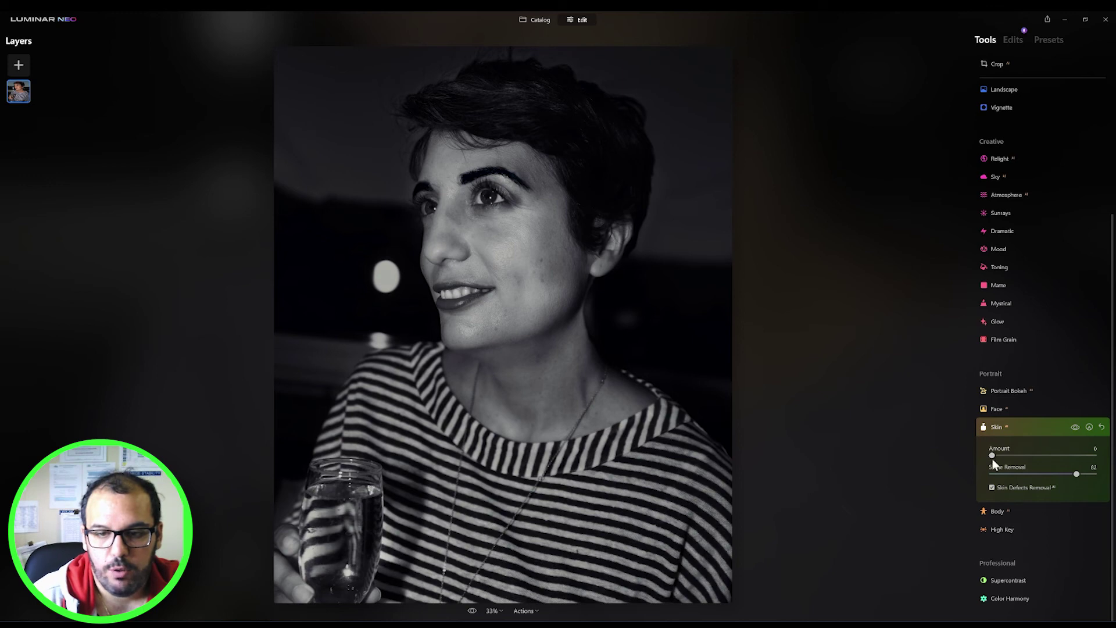
{"action": "mouse_move", "coordinate": [993, 459]}
{"action": "left_mouse_down"}
{"action": "mouse_move", "coordinate": [1025, 461]}
{"action": "mouse_move", "coordinate": [1013, 456]}
{"action": "left_mouse_up"}
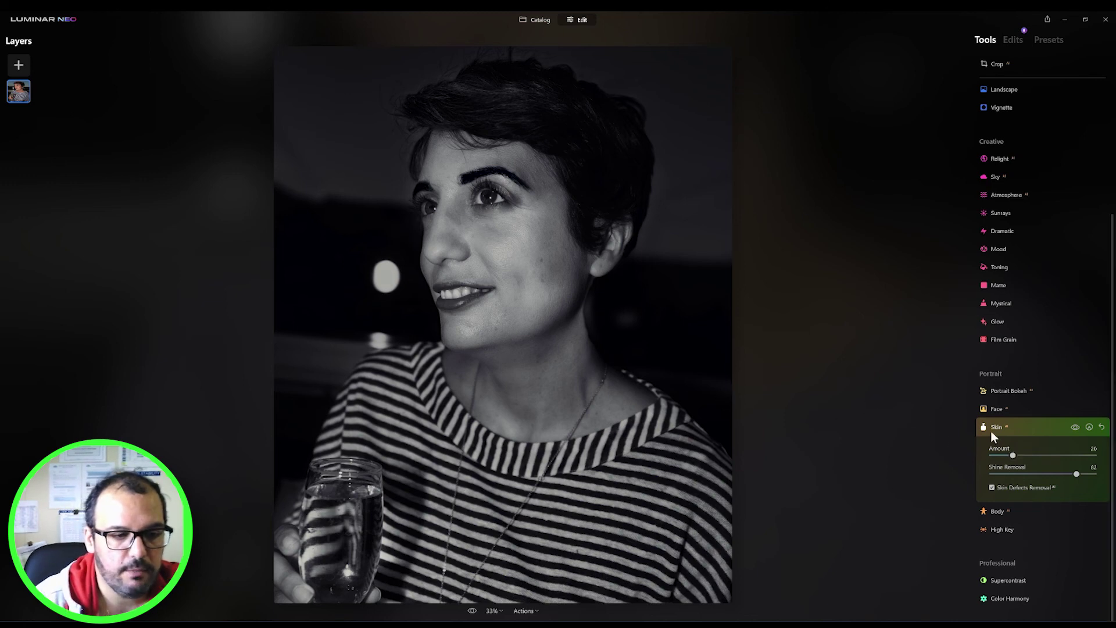
{"action": "left_click", "coordinate": [1028, 427]}
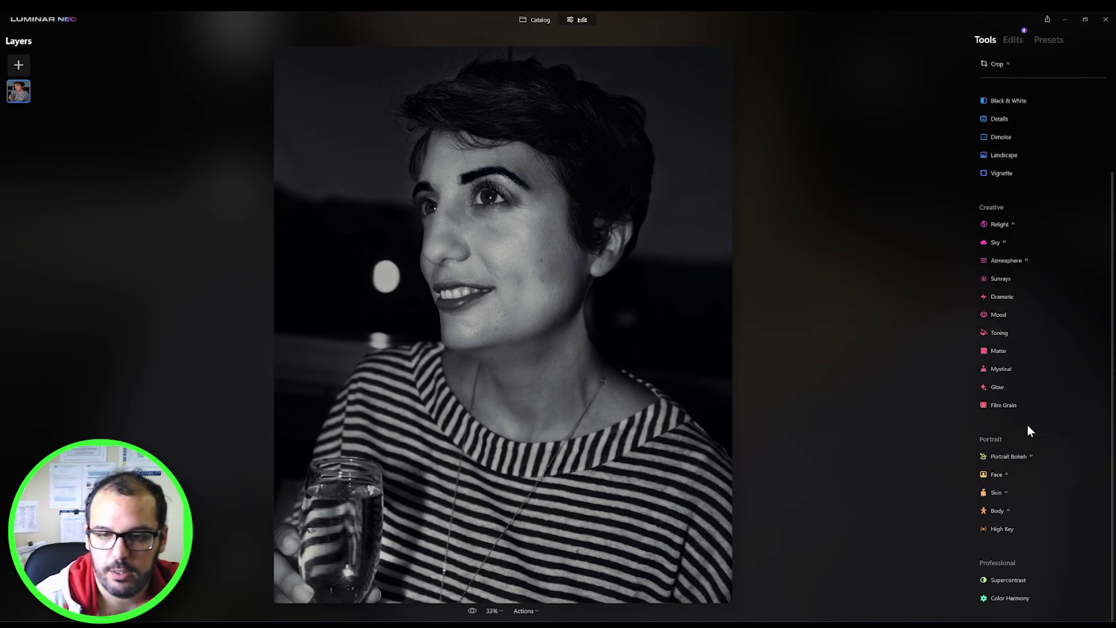
{"action": "left_click", "coordinate": [1030, 510]}
{"action": "left_click", "coordinate": [1032, 509]}
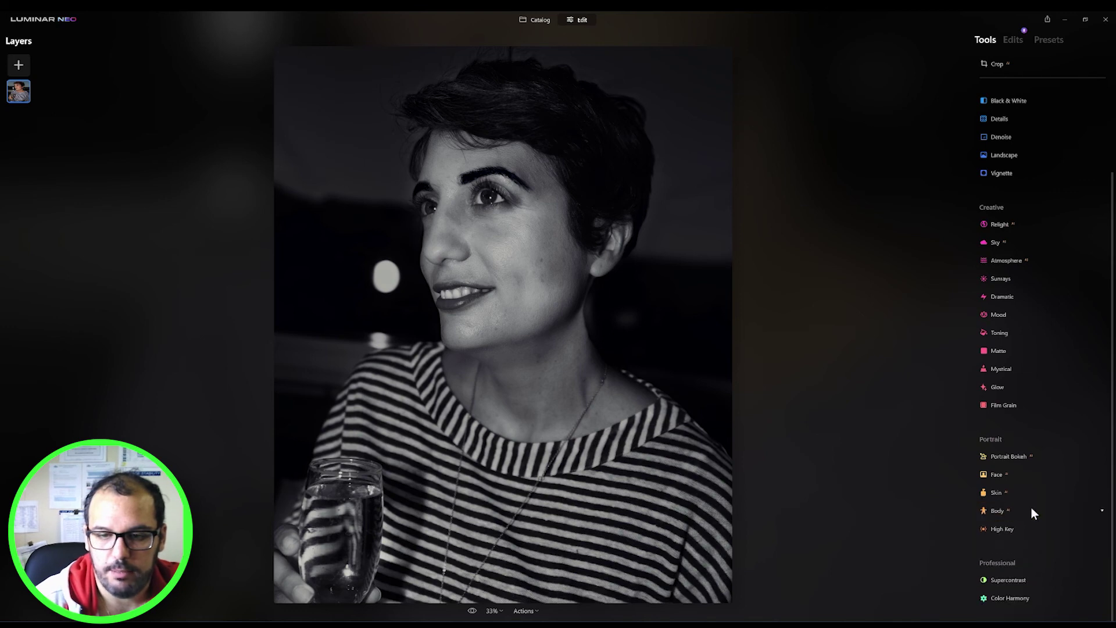
{"action": "left_click", "coordinate": [1029, 527]}
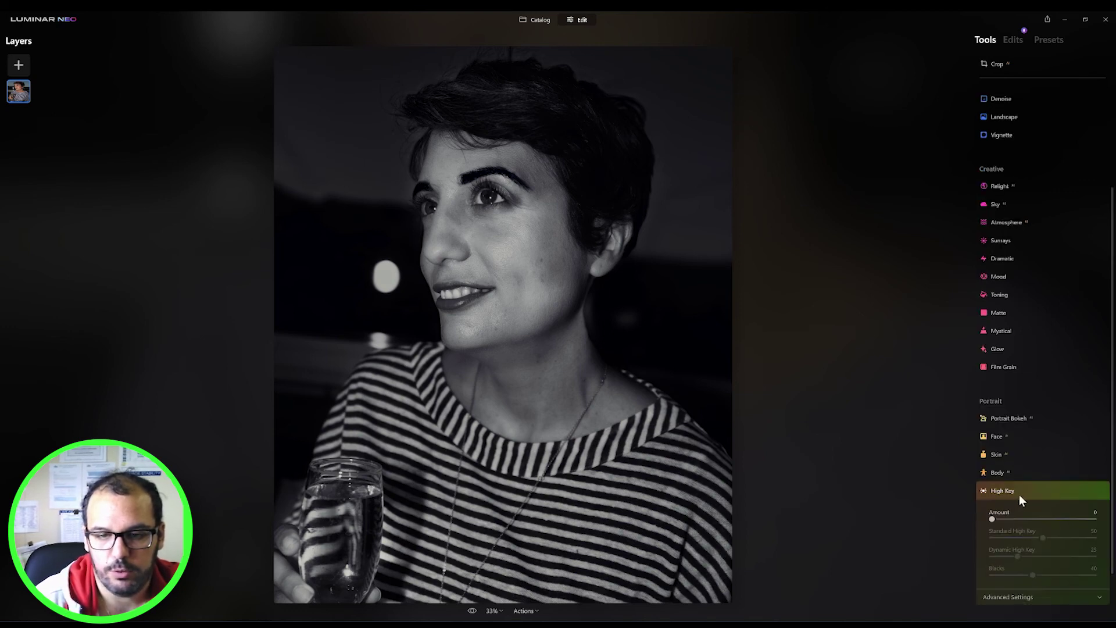
{"action": "left_click", "coordinate": [1028, 491]}
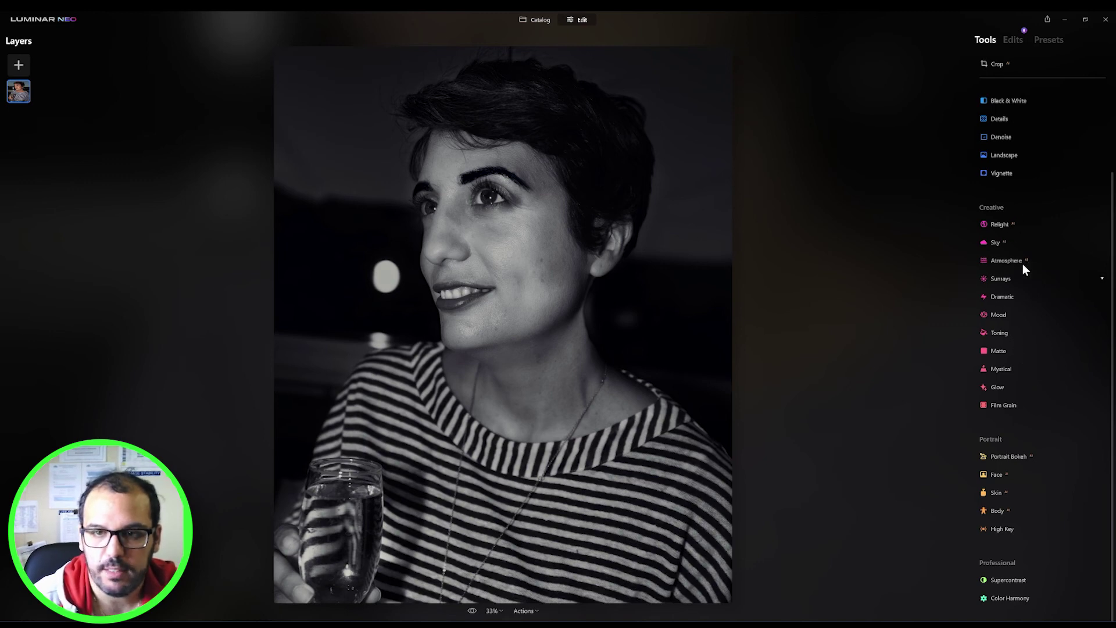
Step: Darken the photo's edges with a Vignette Amount of about -68 and a Size of about 23
{"action": "left_click", "coordinate": [1016, 172]}
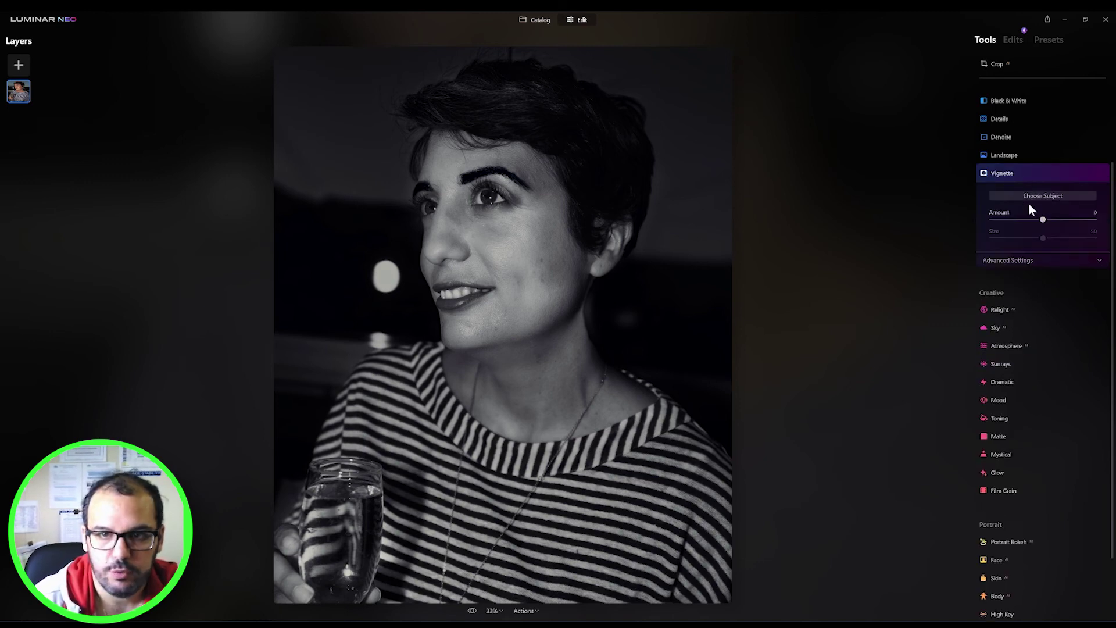
{"action": "left_click_drag", "start_coordinate": [1045, 222], "coordinate": [1017, 238]}
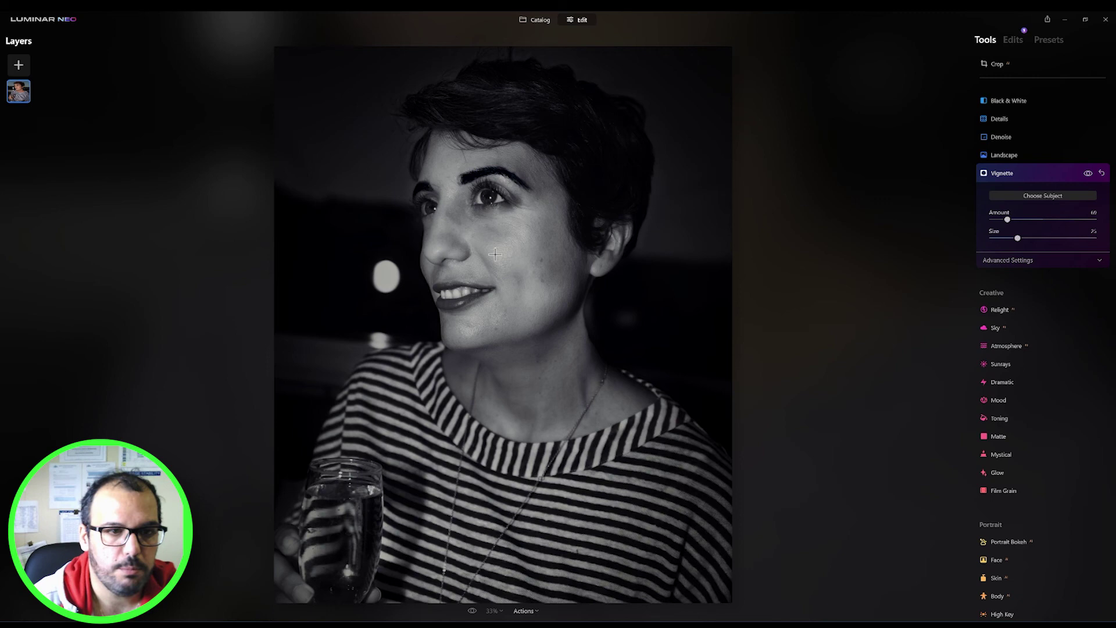
{"action": "left_click_drag", "start_coordinate": [1017, 238], "coordinate": [1001, 240]}
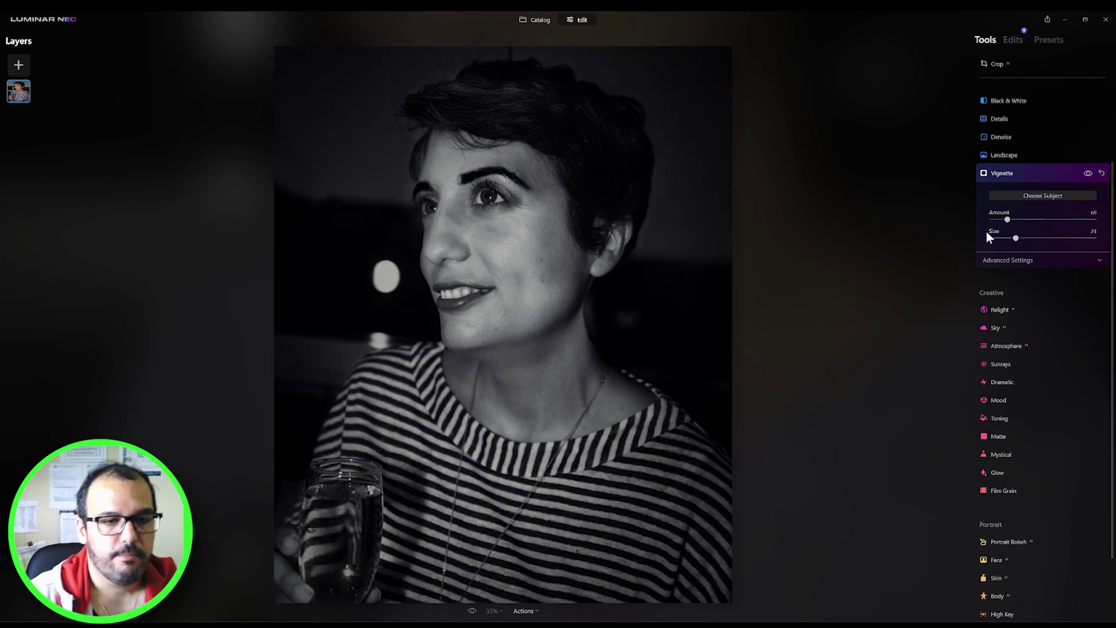
{"action": "left_click", "coordinate": [1002, 172]}
Step: Adjust the photo's Details, setting Small Details to 30, Medium Details to -15 and Large Details to -15
{"action": "scroll", "coordinate": [1023, 236], "scroll_direction": "up", "scroll_amount": 3}
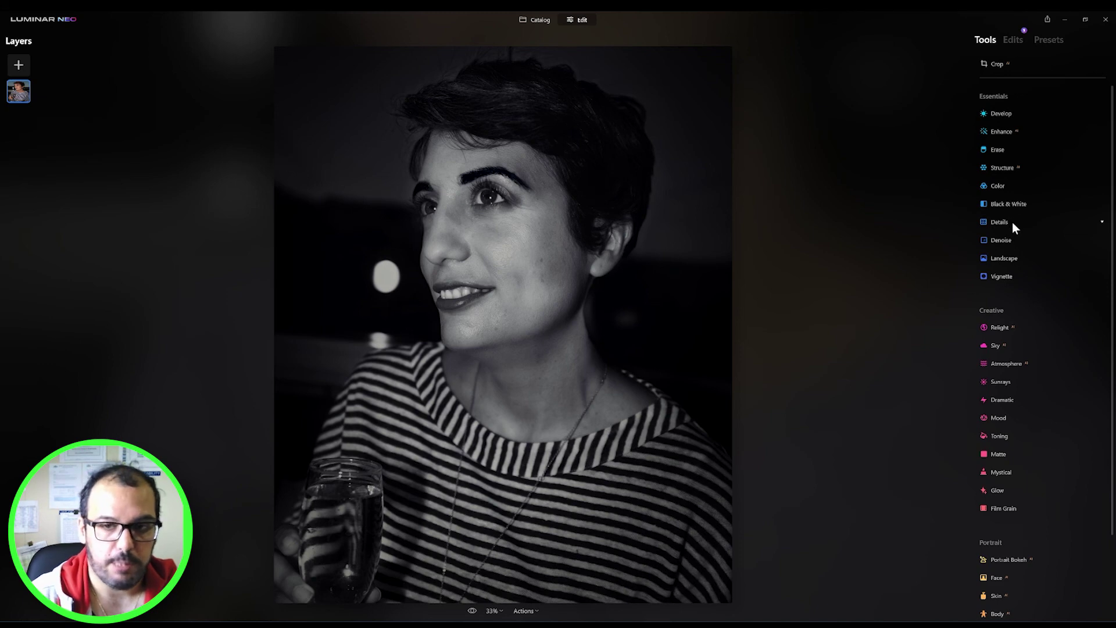
{"action": "left_click", "coordinate": [1012, 222]}
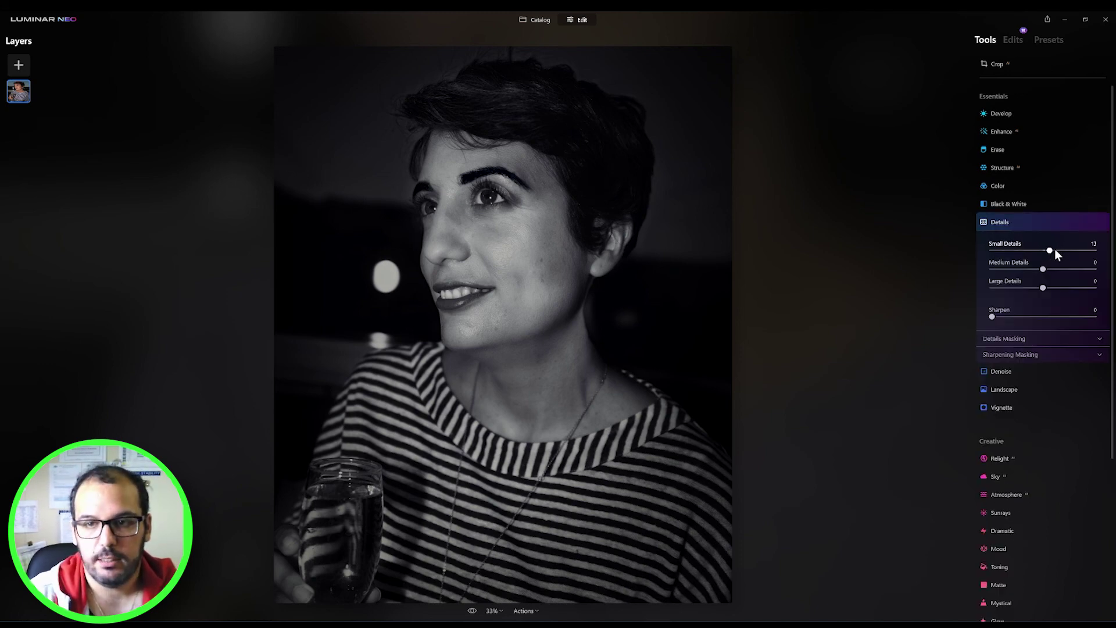
{"action": "left_click_drag", "start_coordinate": [1059, 249], "coordinate": [1061, 249]}
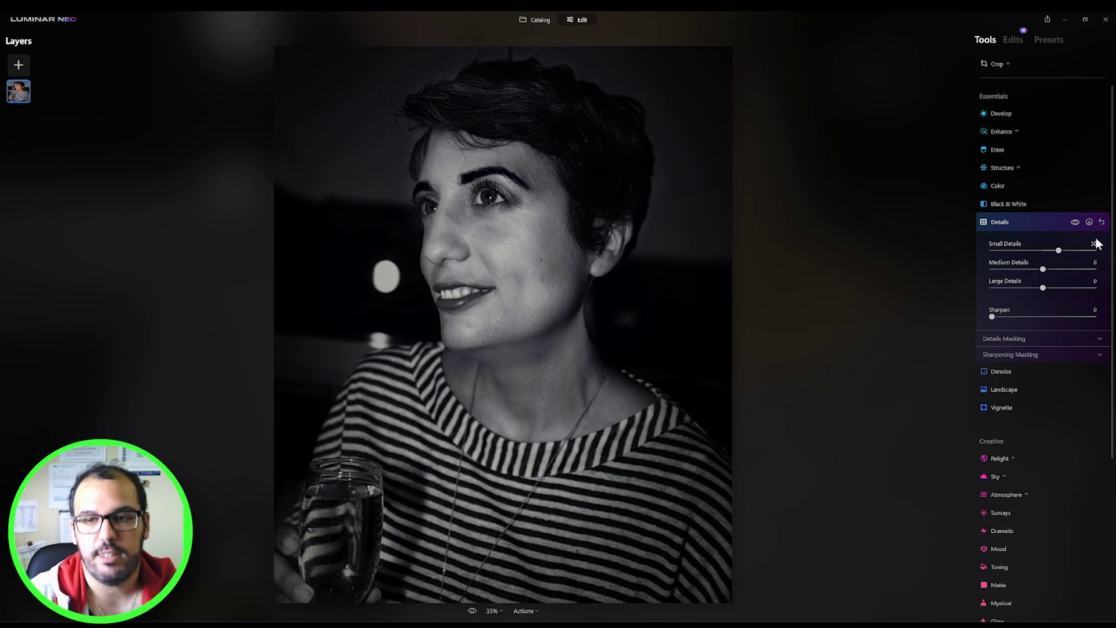
{"action": "left_click_drag", "start_coordinate": [1040, 270], "coordinate": [1035, 272]}
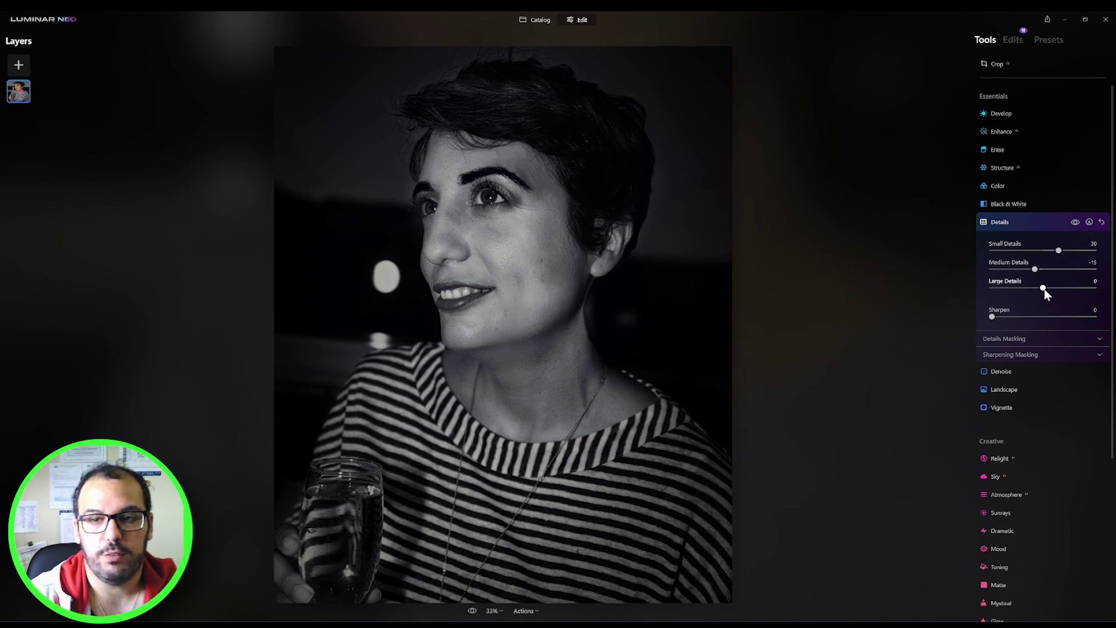
{"action": "left_click_drag", "start_coordinate": [1045, 291], "coordinate": [1038, 290]}
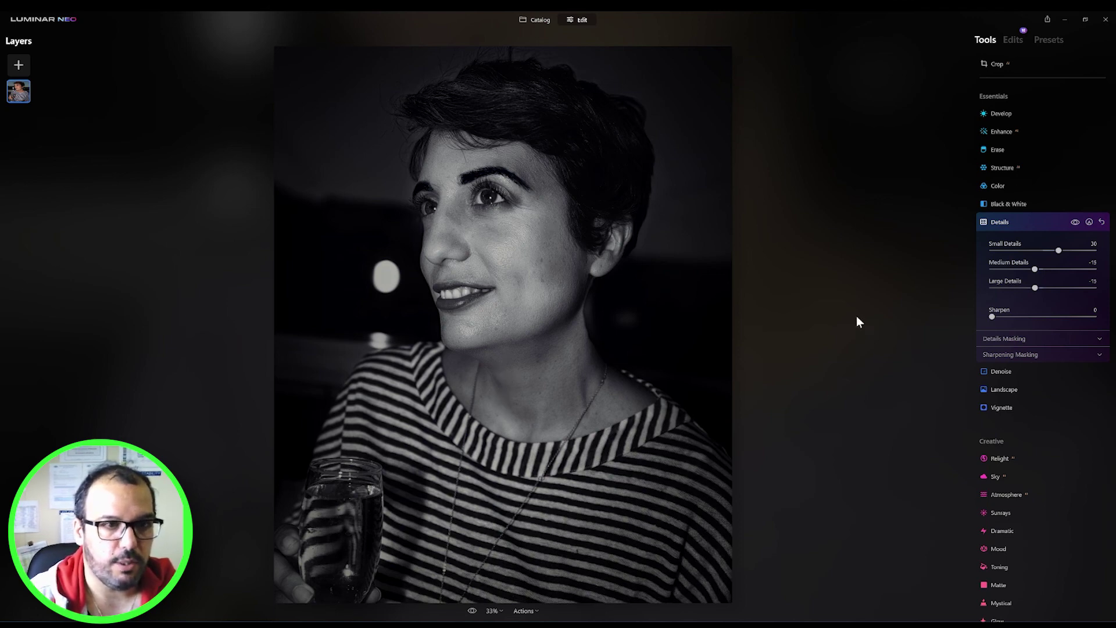
Step: Fine-tune the photo's detail by setting Small Details to 25 and Medium Details to about -12, and raising Large Details slightly
{"action": "left_click_drag", "start_coordinate": [1057, 251], "coordinate": [1055, 252]}
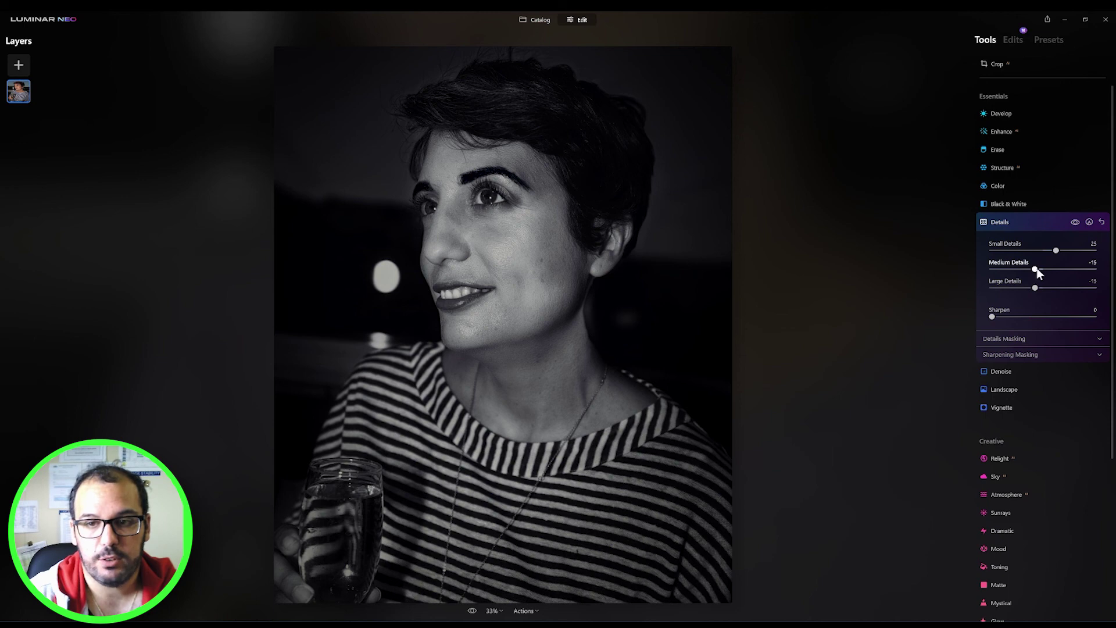
{"action": "left_click_drag", "start_coordinate": [1038, 268], "coordinate": [1039, 270]}
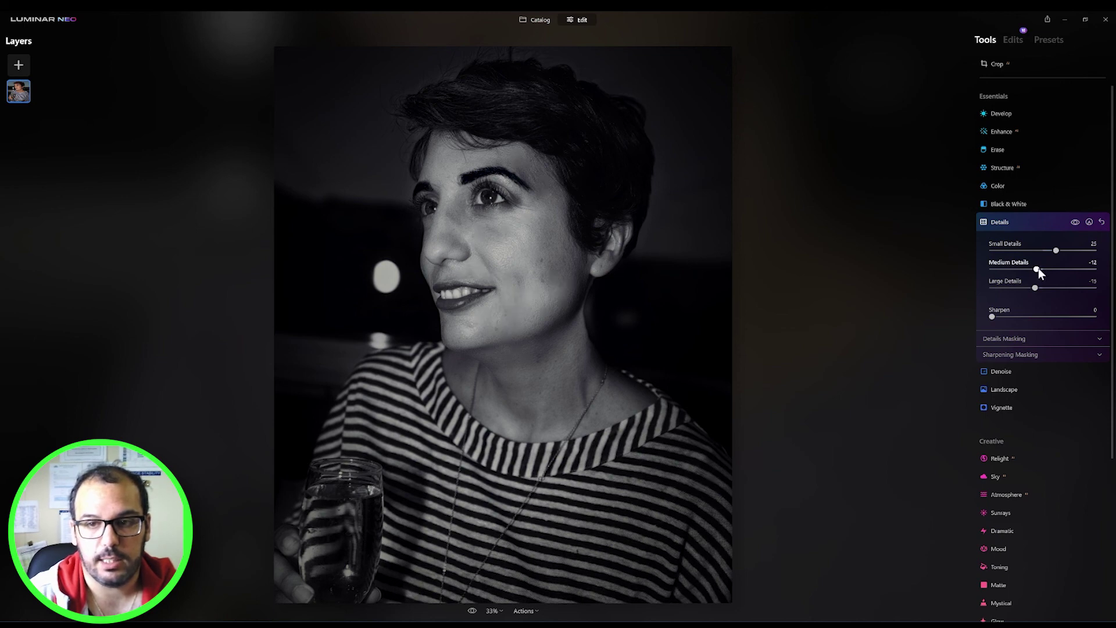
{"action": "left_click_drag", "start_coordinate": [1041, 286], "coordinate": [1043, 285]}
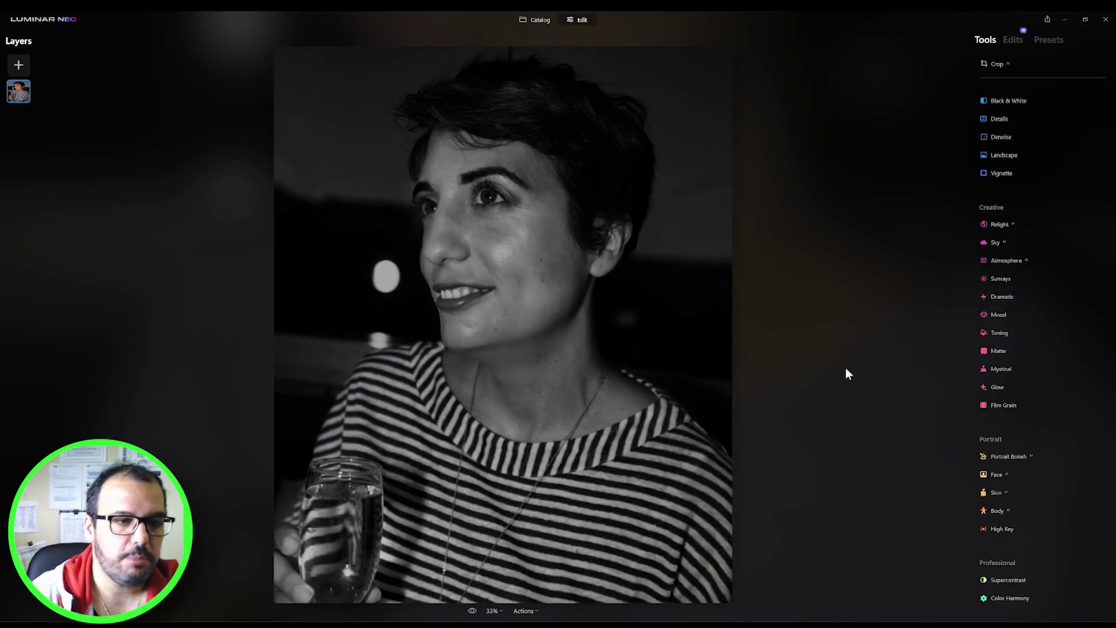
Step: Compare the edited black-and-white portrait with the original color photo
{"action": "left_click", "coordinate": [472, 610]}
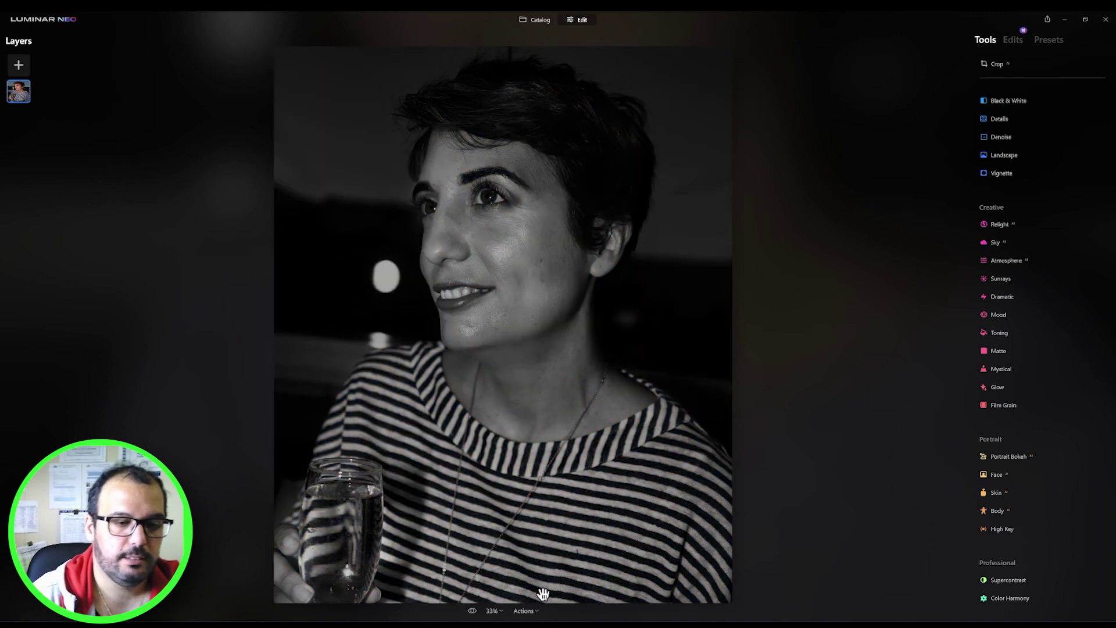
{"action": "left_click", "coordinate": [472, 611]}
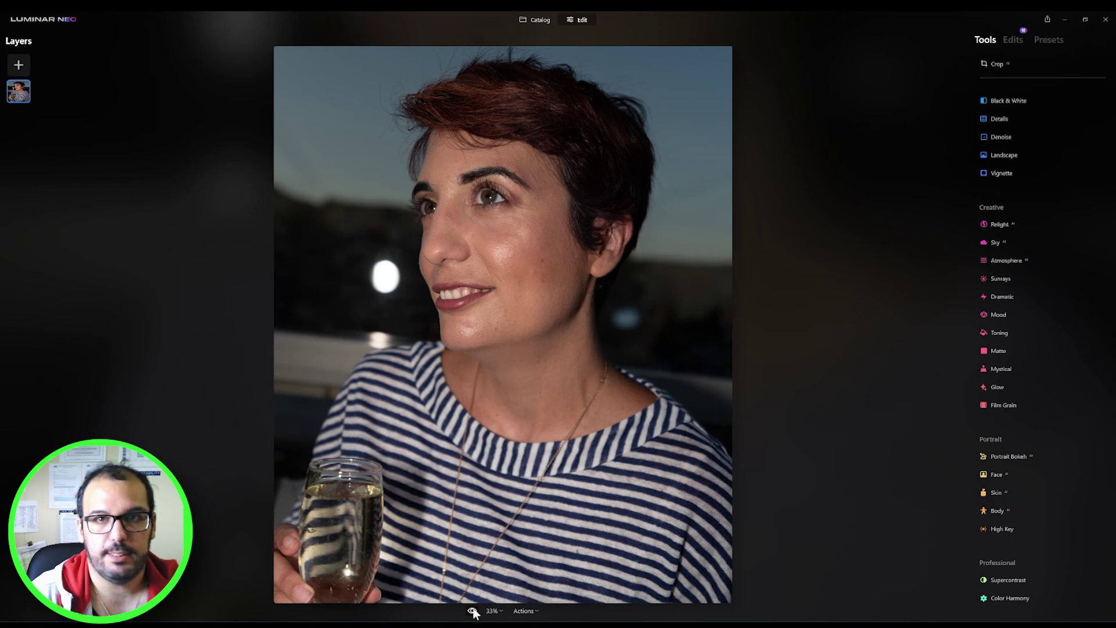
{"action": "left_click_drag", "start_coordinate": [472, 610], "coordinate": [503, 558]}
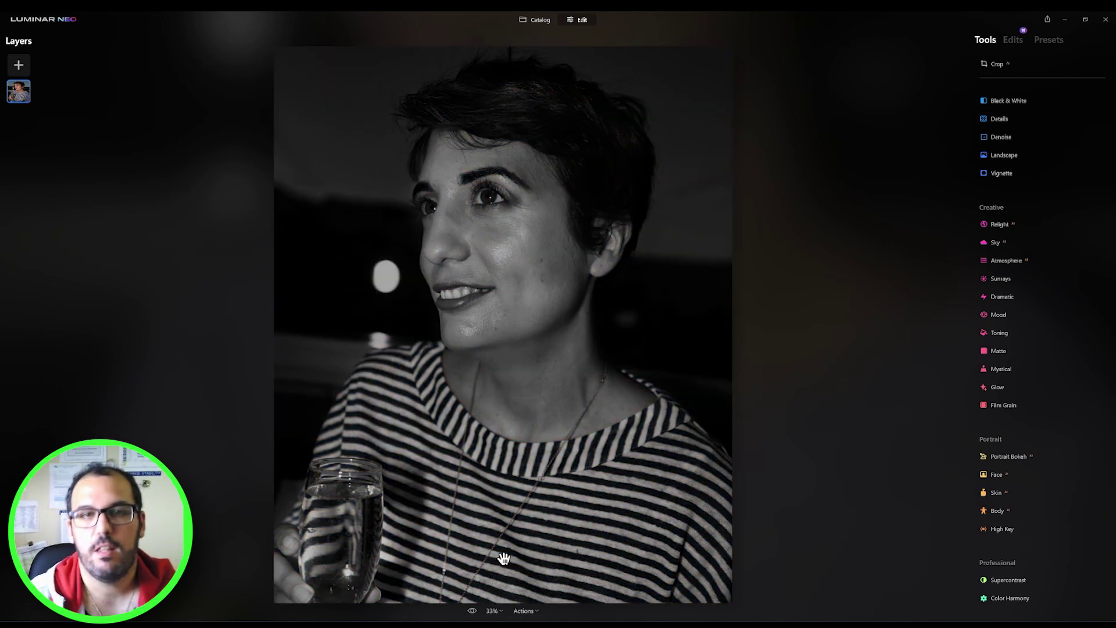